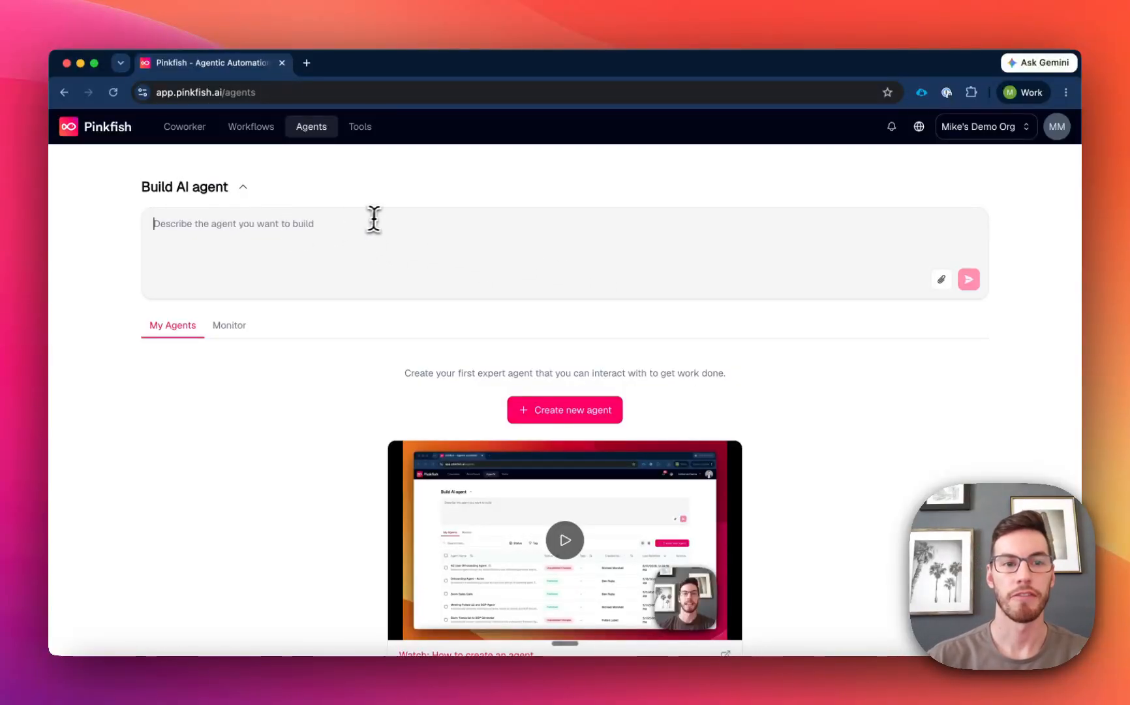
Open the Customer 360° agent template from the Customer Success category of the template gallery.
key("Return")
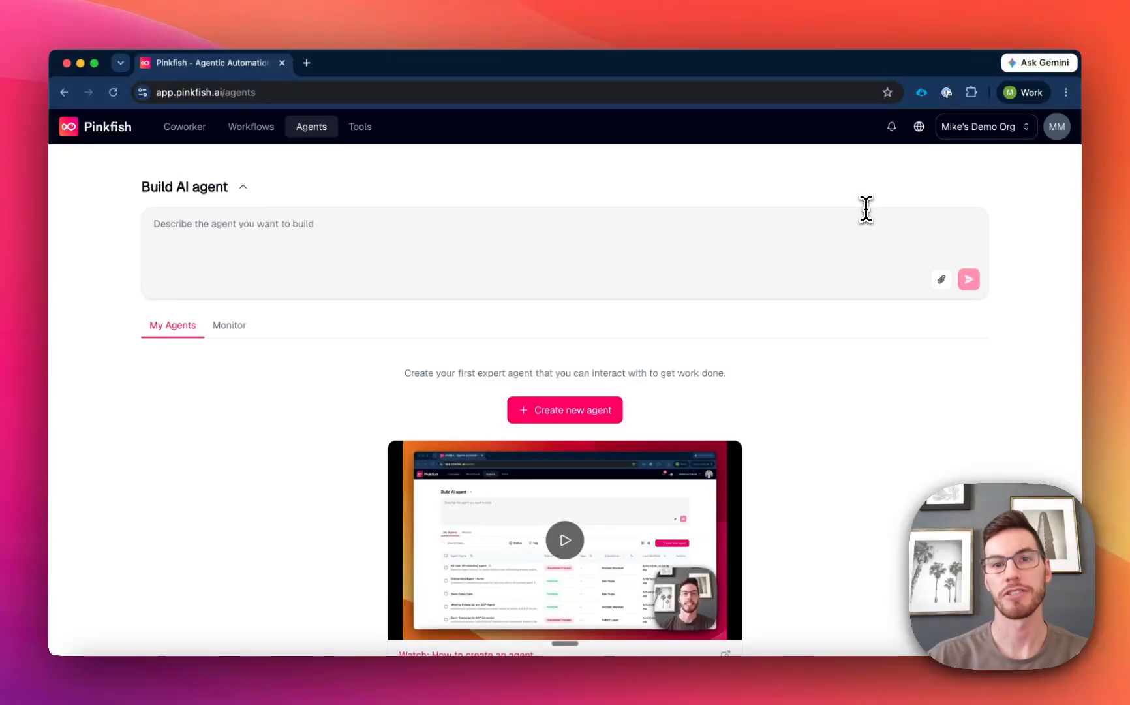
left_click(921, 131)
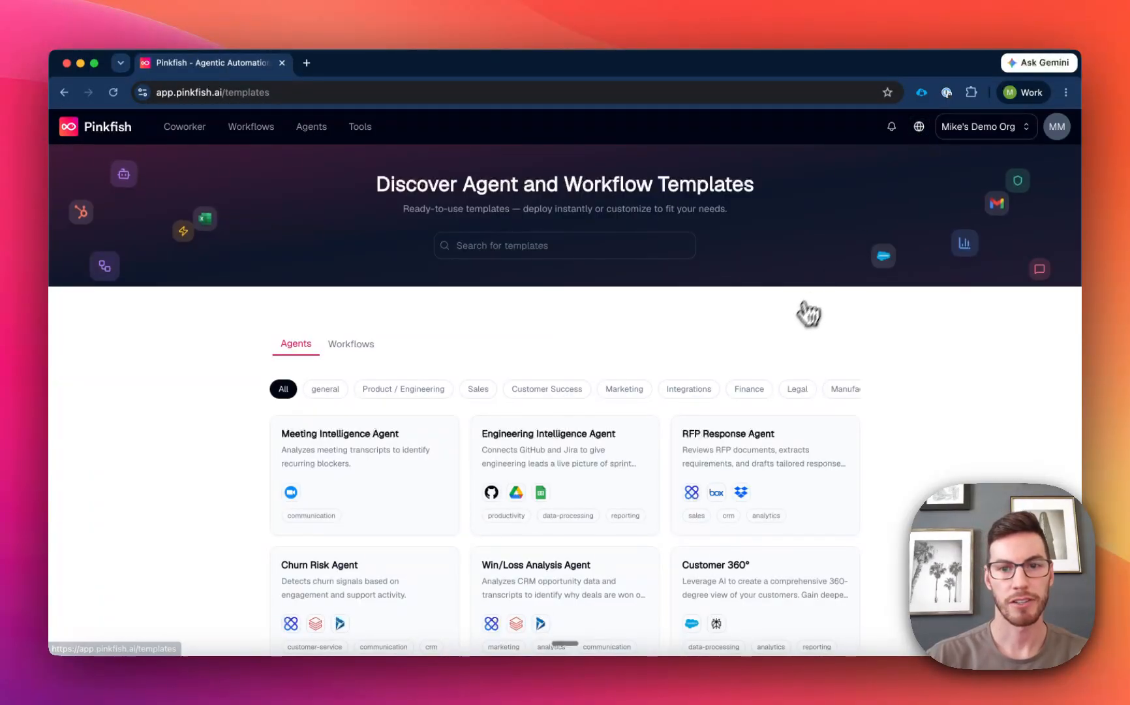
left_click(551, 390)
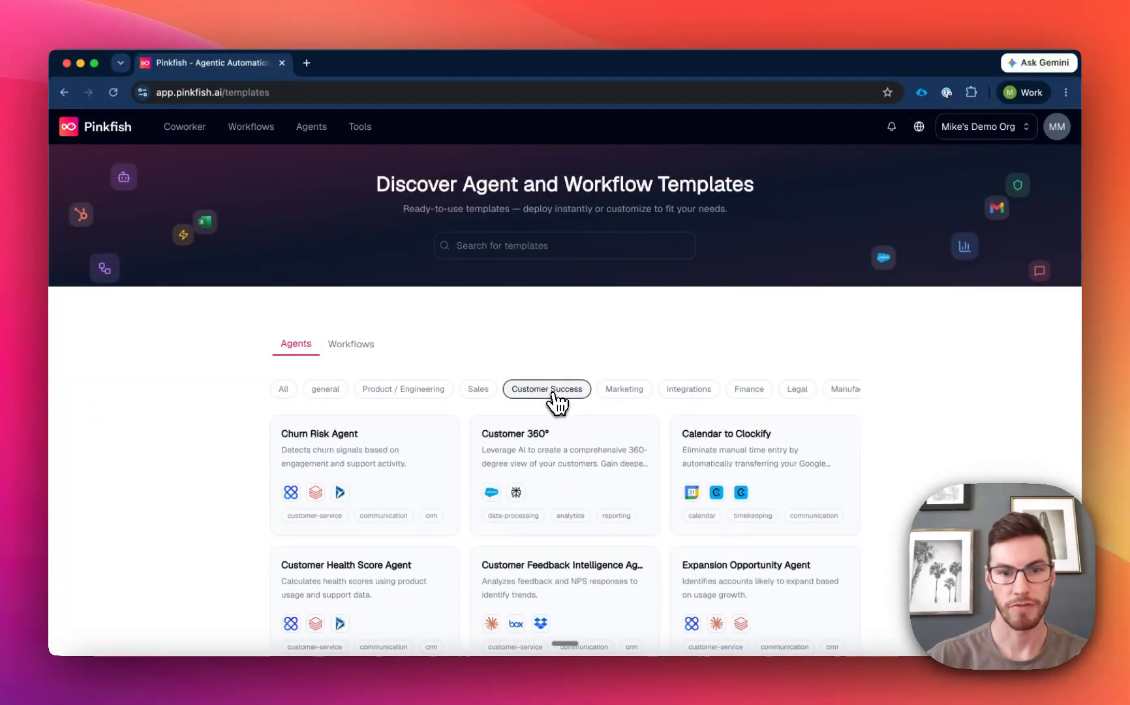
left_click(561, 465)
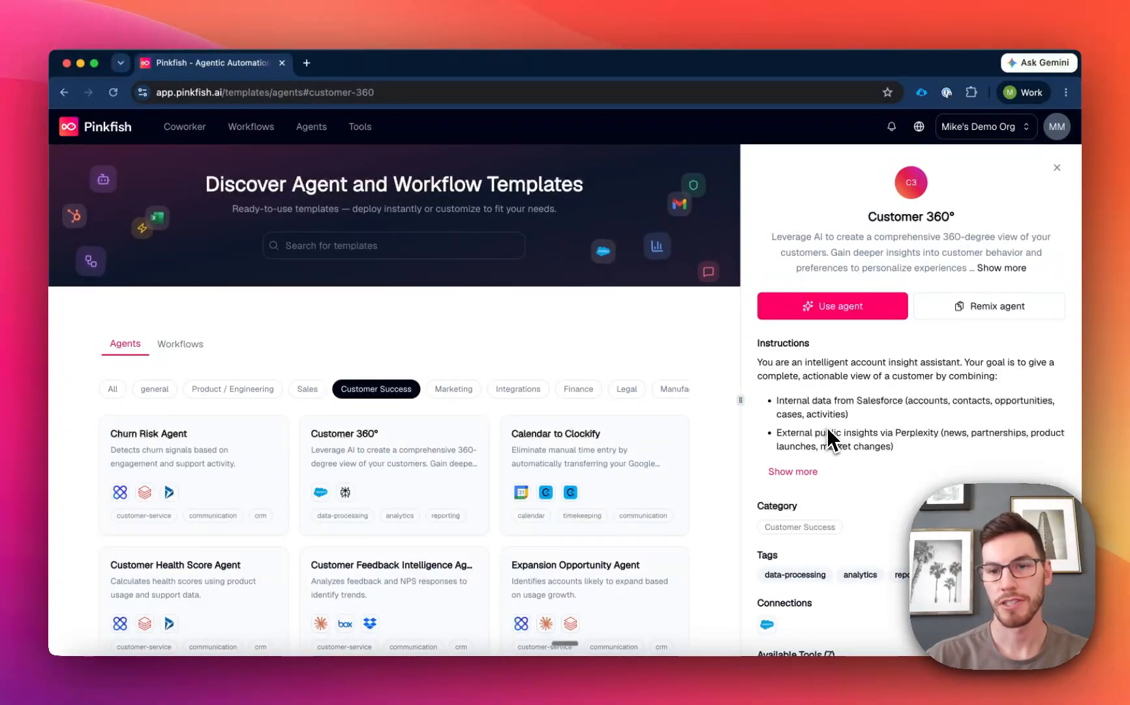
Review the Customer 360° template's instructions, connections and available tools, and remix it into an editable agent.
scroll(949, 390, "down", 5)
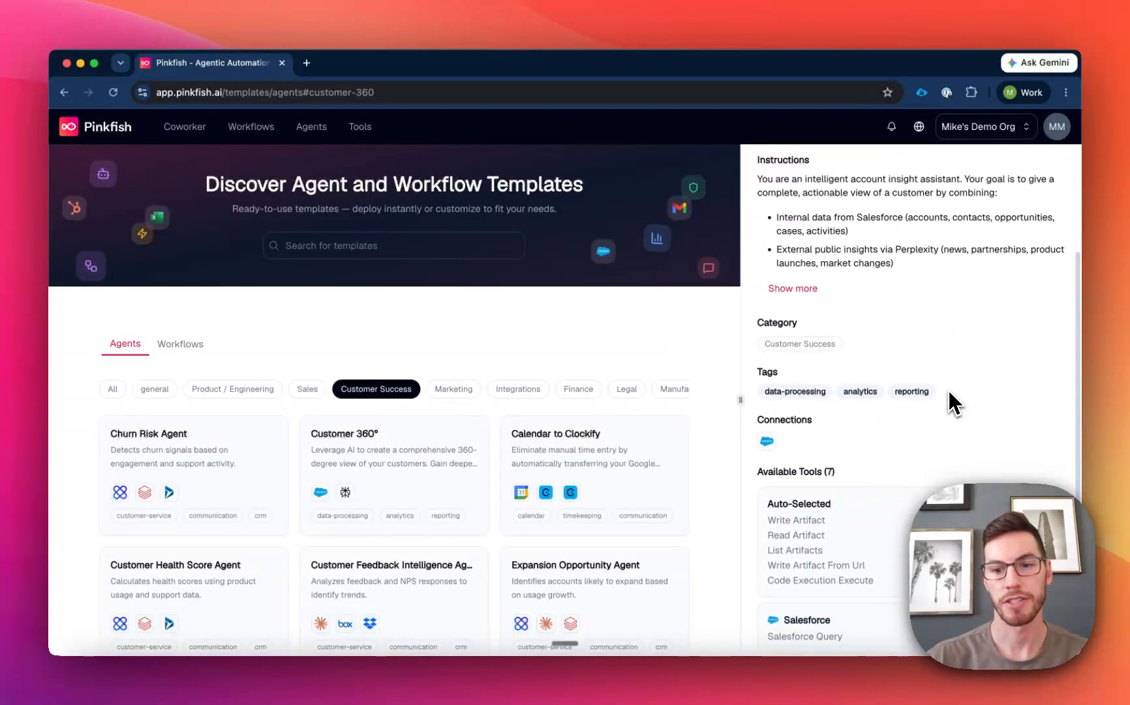
scroll(932, 451, "down", 3)
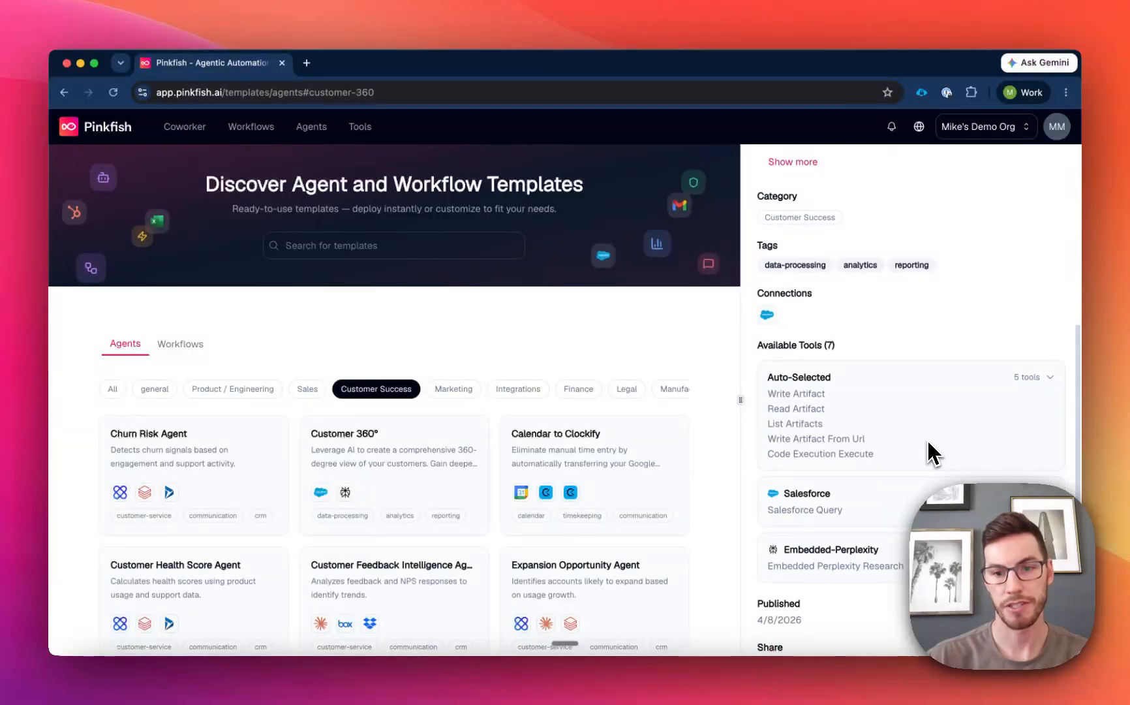
scroll(931, 450, "down", 3)
scroll(930, 483, "up", 10)
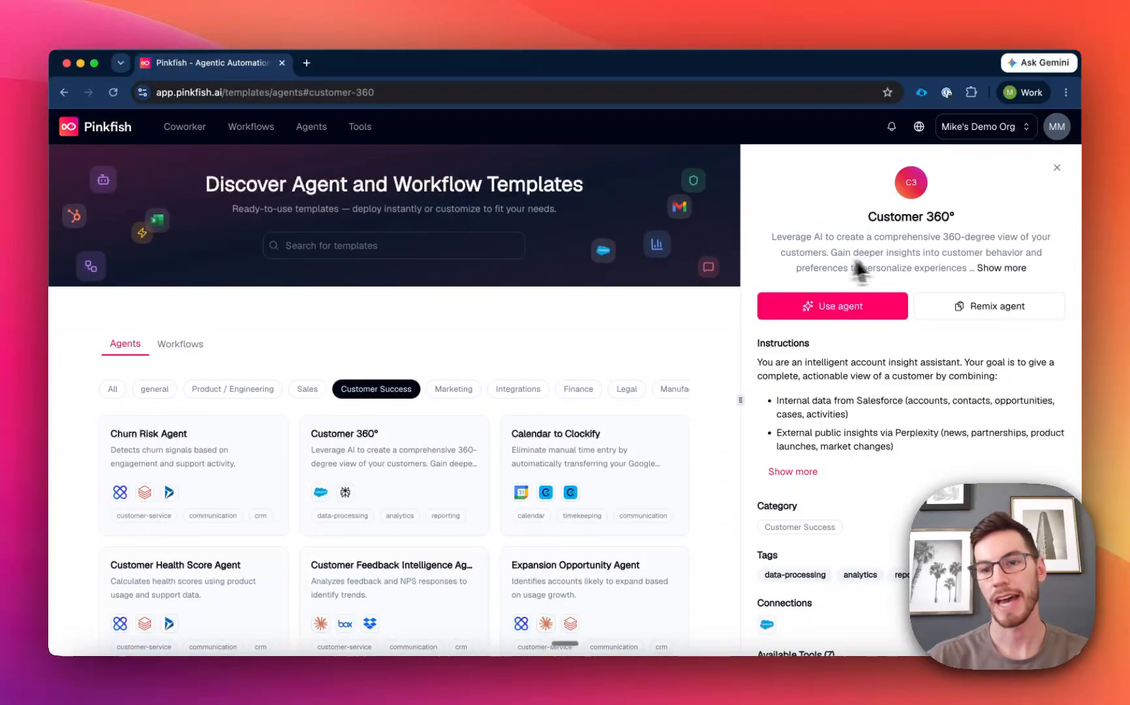
left_click(988, 319)
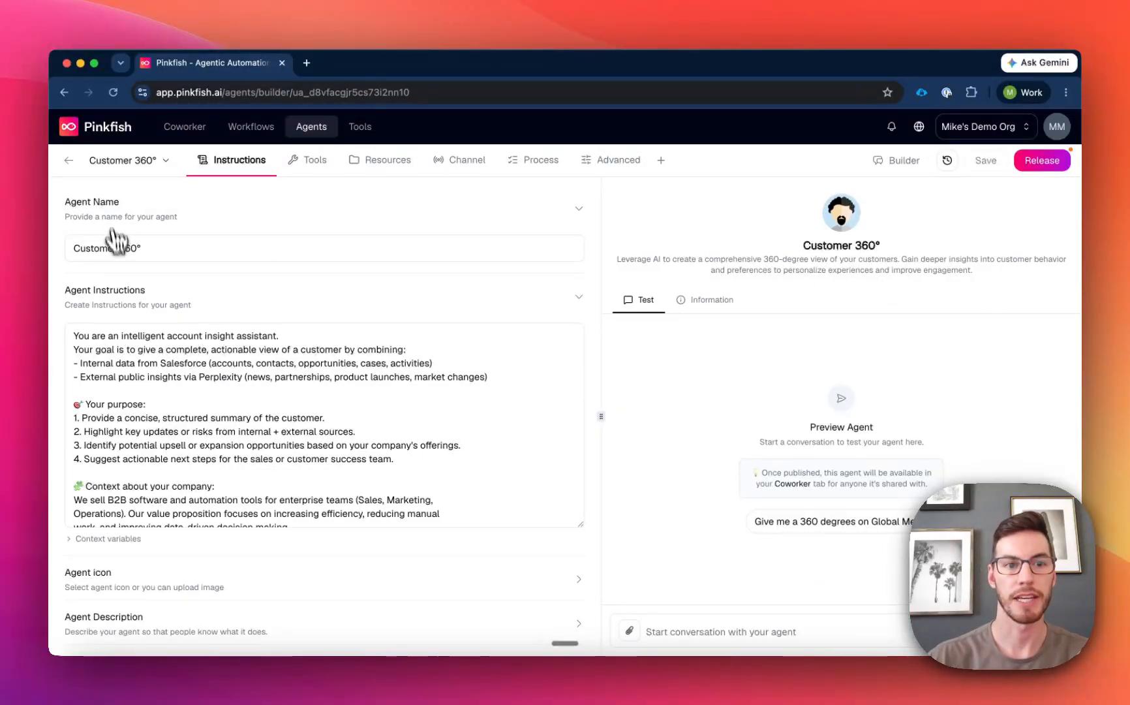
Examine the agent's instructions down to the constraints and the list of models the agent can use.
scroll(170, 329, "down", 10)
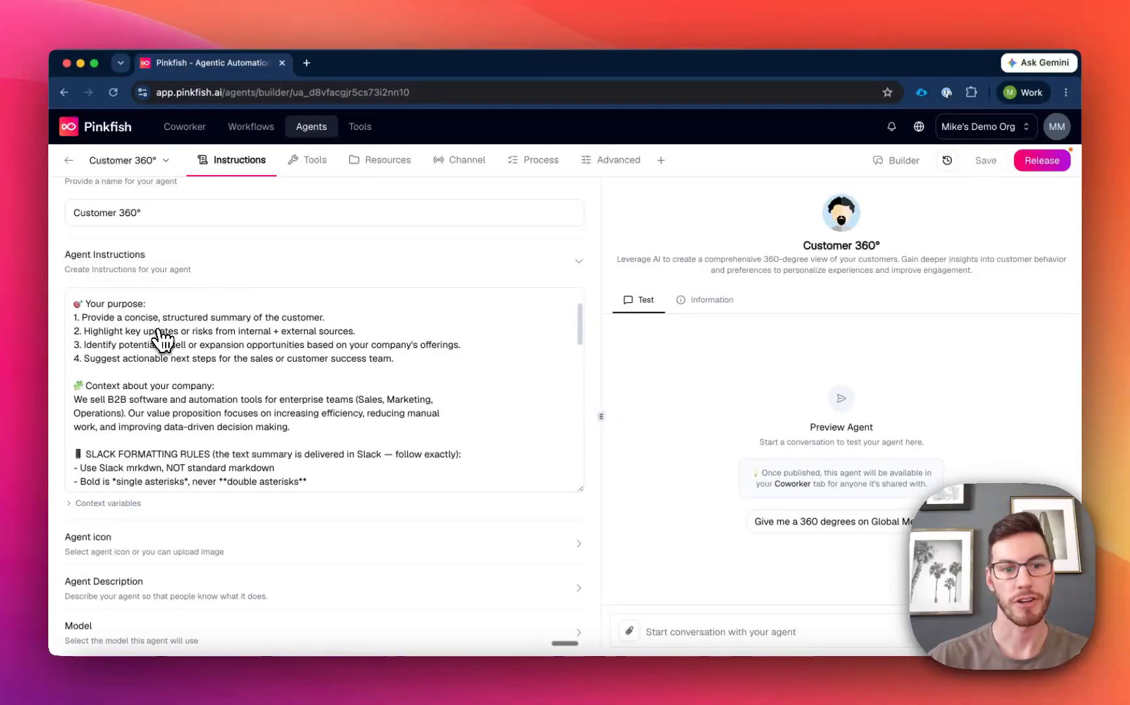
scroll(162, 338, "down", 15)
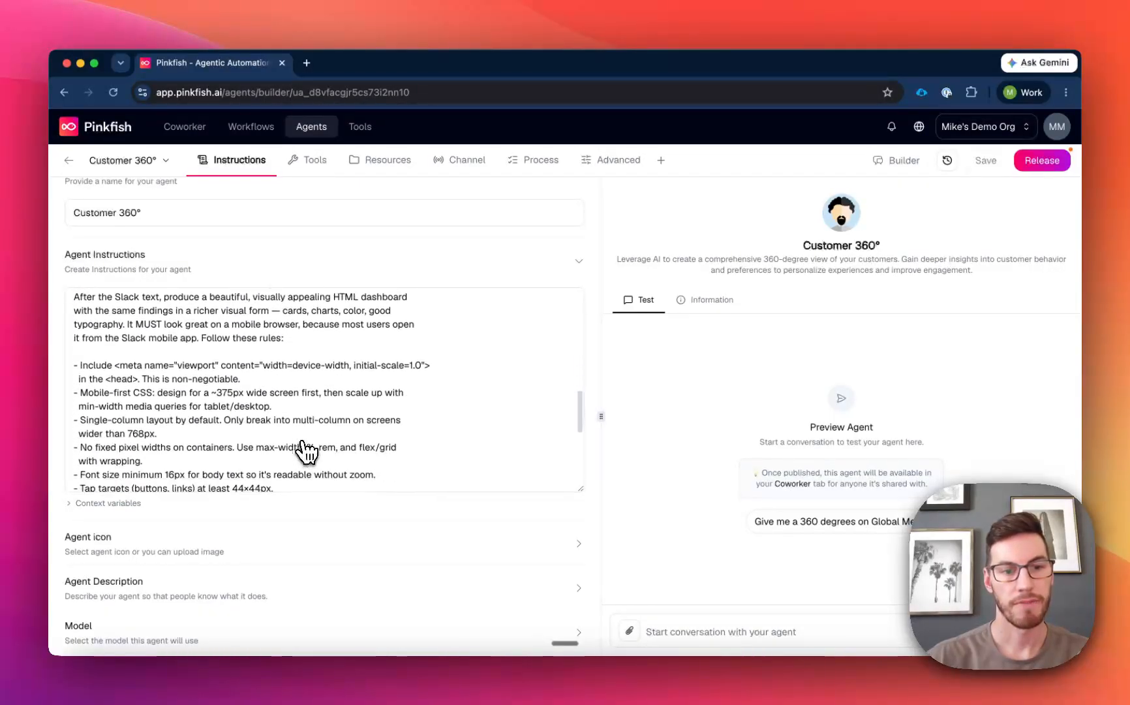
scroll(307, 450, "down", 3)
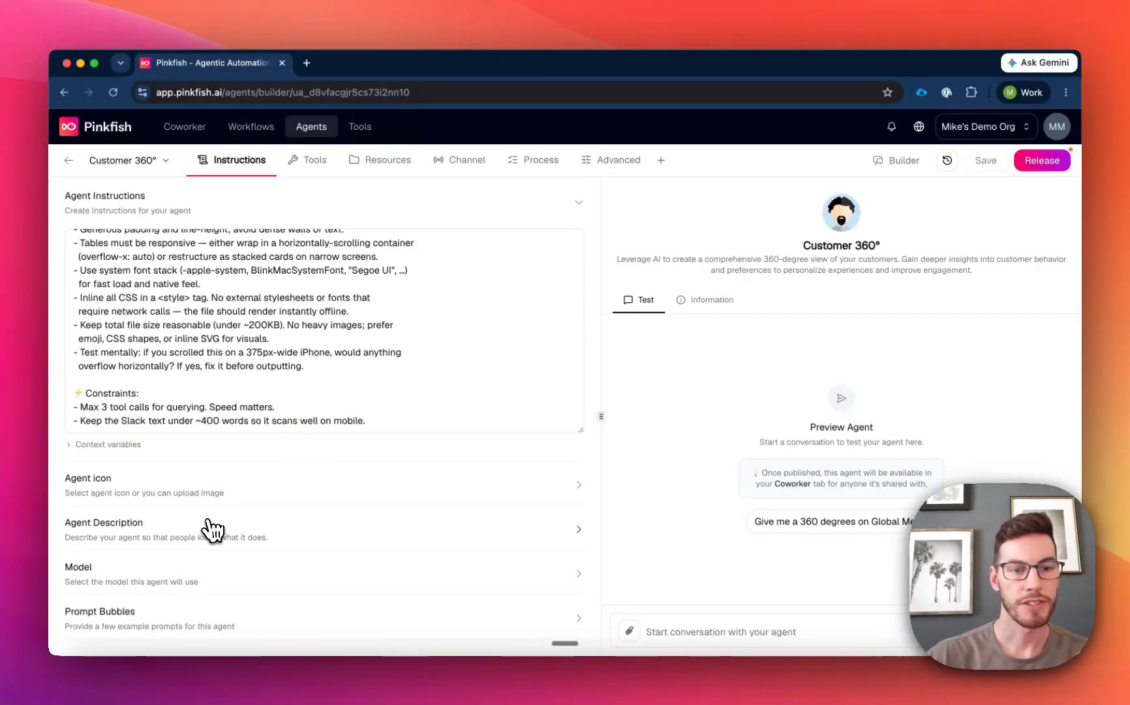
left_click(212, 558)
scroll(253, 520, "down", 2)
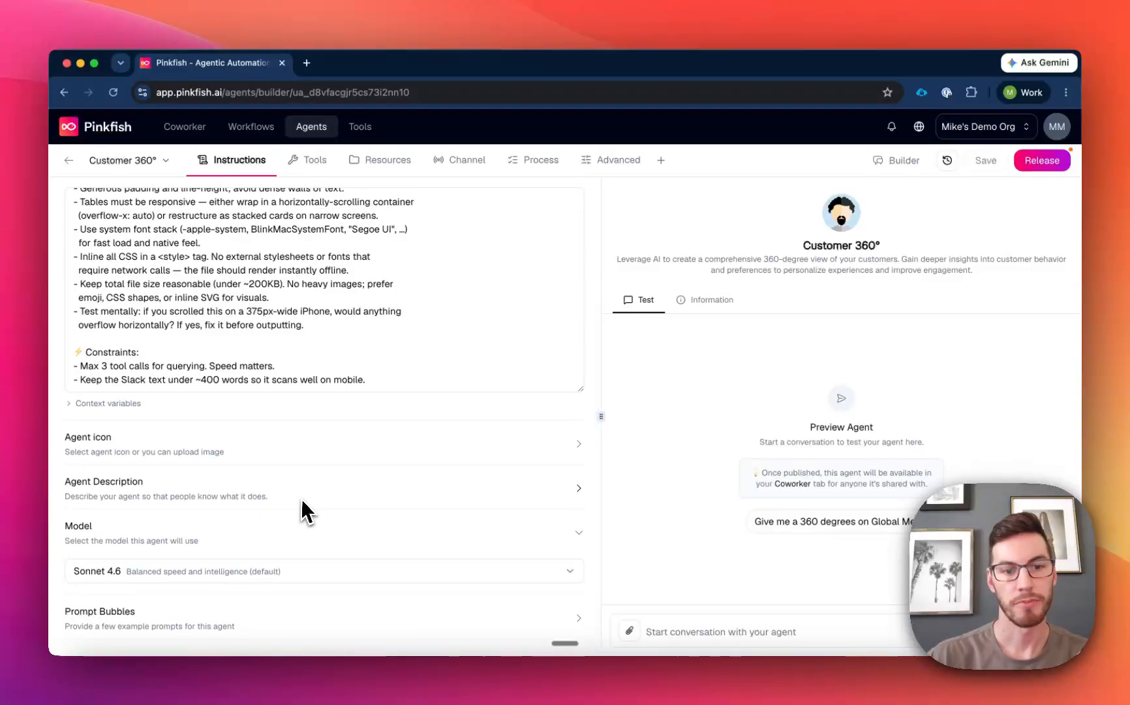
left_click(97, 576)
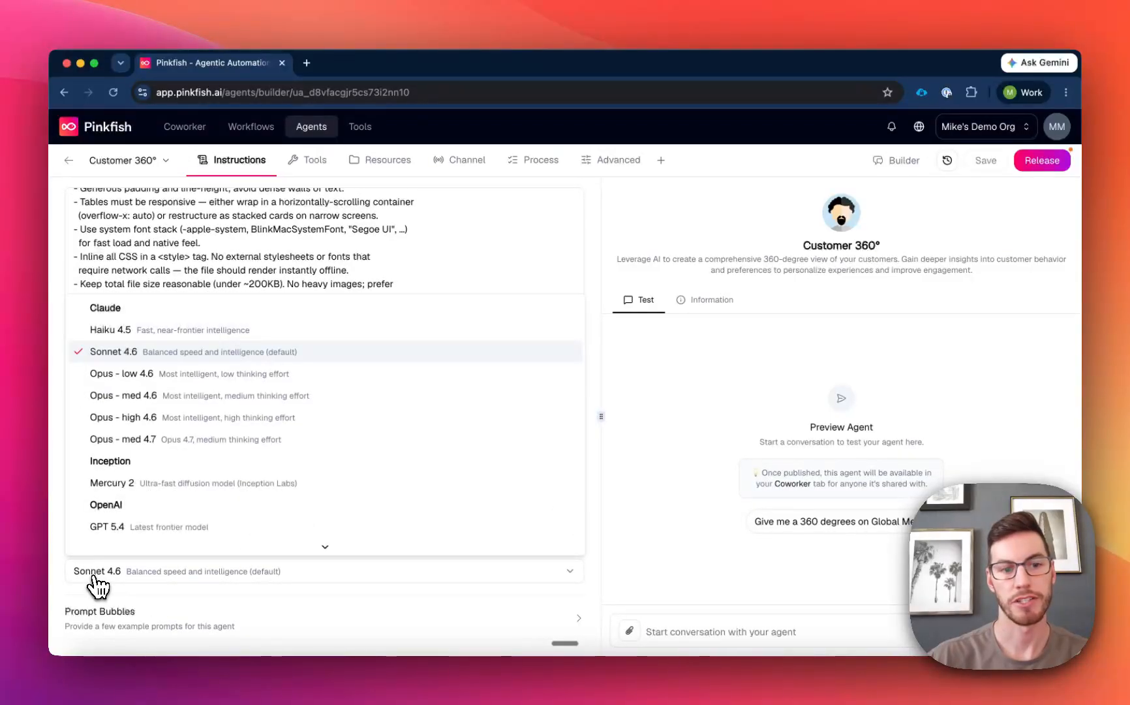
scroll(156, 389, "down", 5)
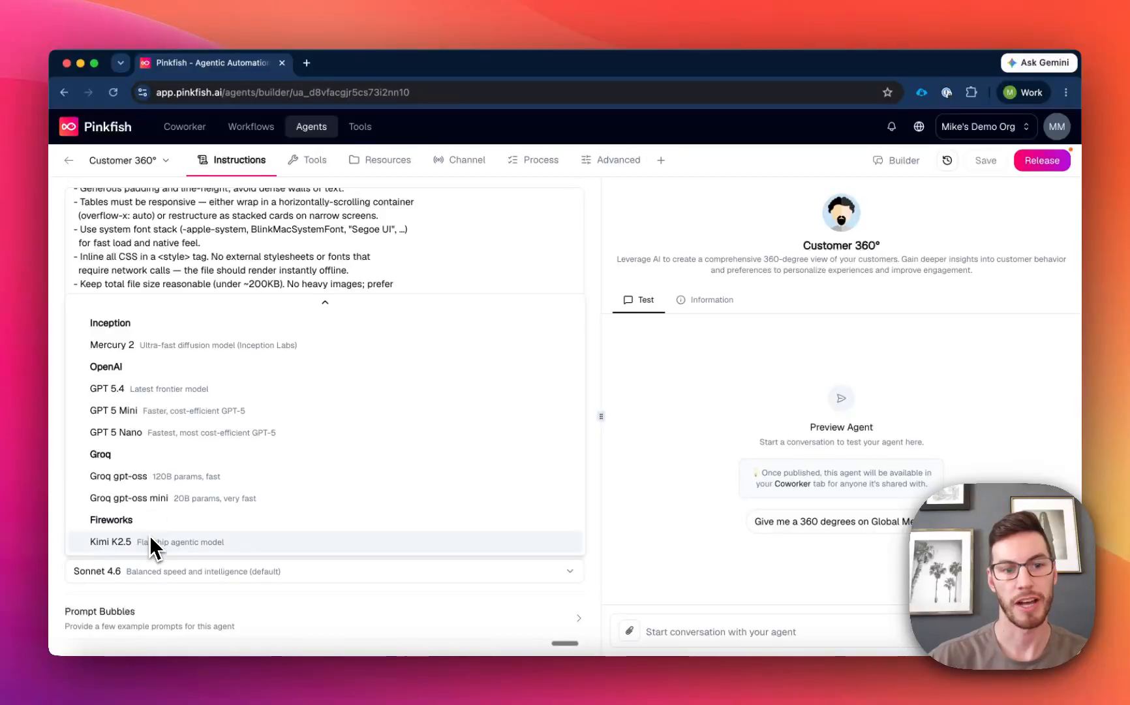
left_click(139, 475)
Change the agent's icon to the avatar wearing the dark teal beanie.
left_click(140, 474)
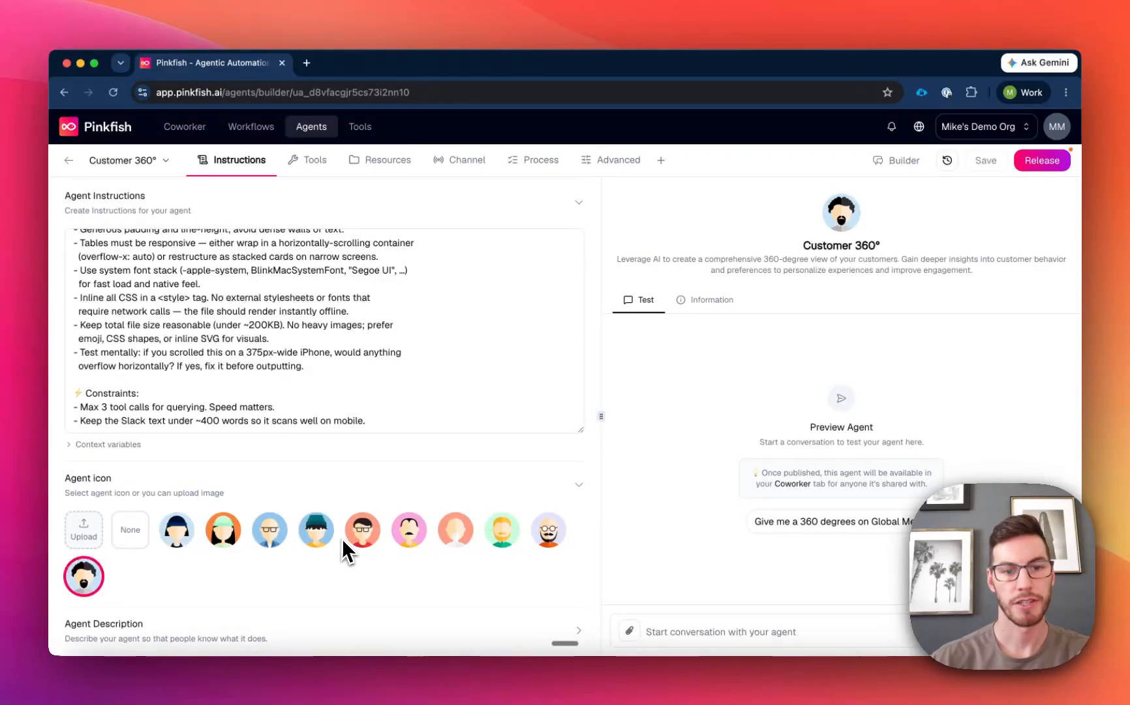
left_click(317, 539)
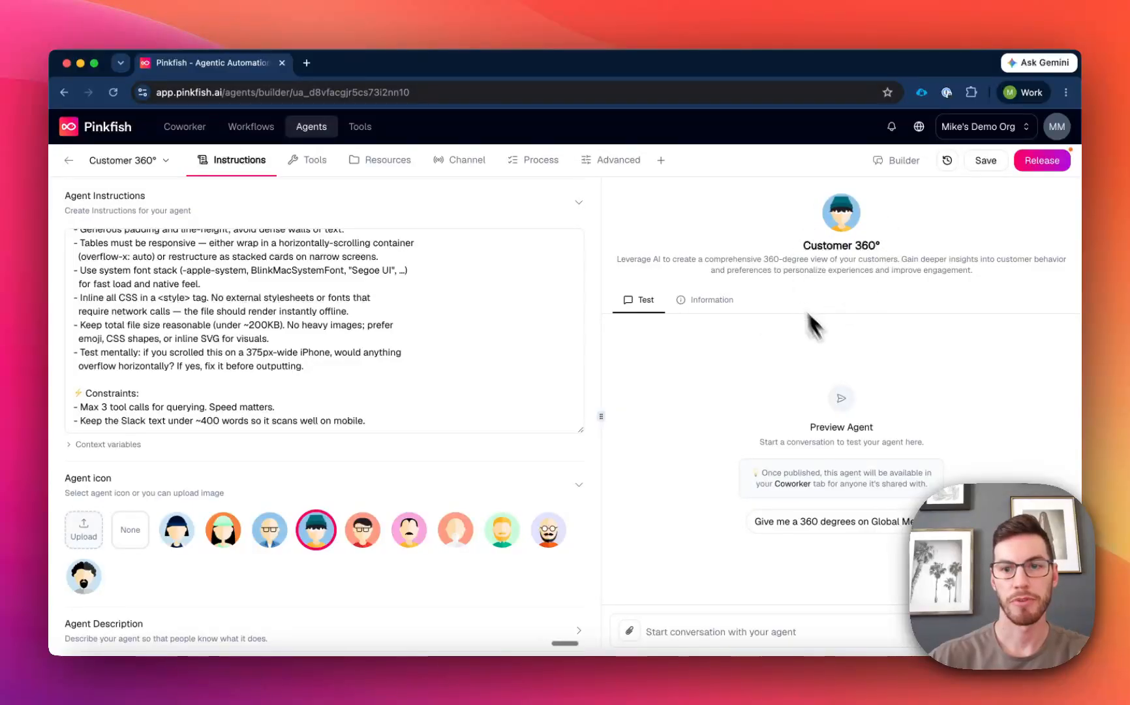
left_click(235, 491)
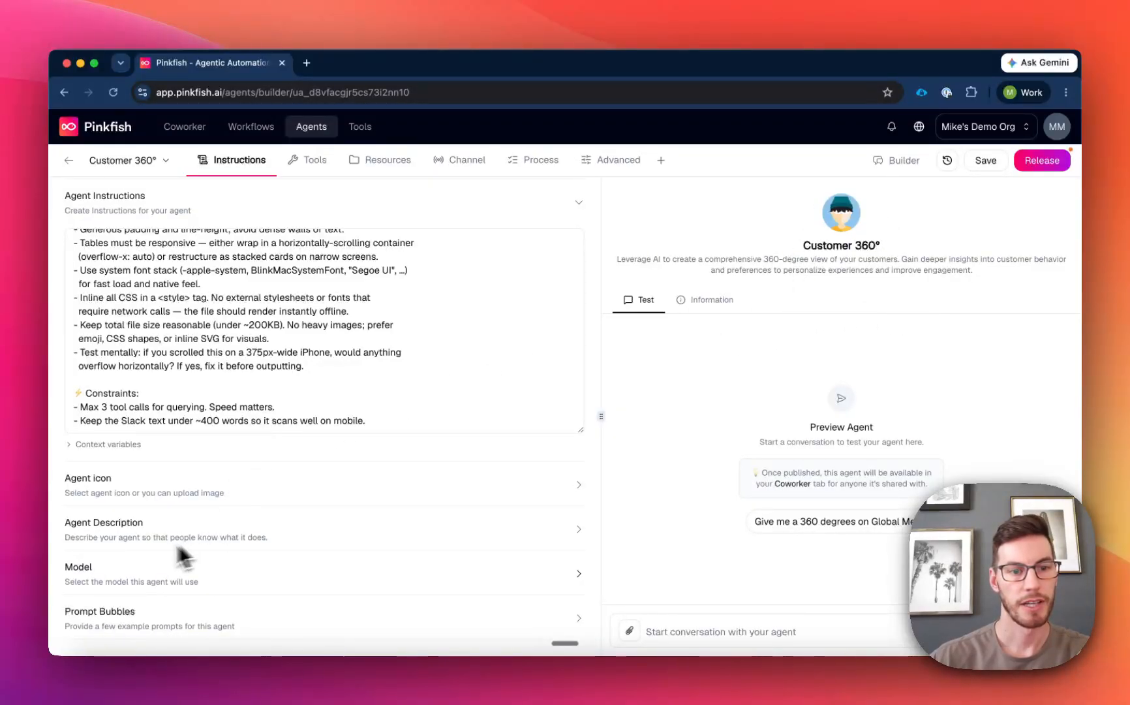
Add a second example prompt bubble reading "Summarize overall engagement (last deal, recent activity, etc) for account: Hilton".
left_click(203, 563)
left_click(283, 597)
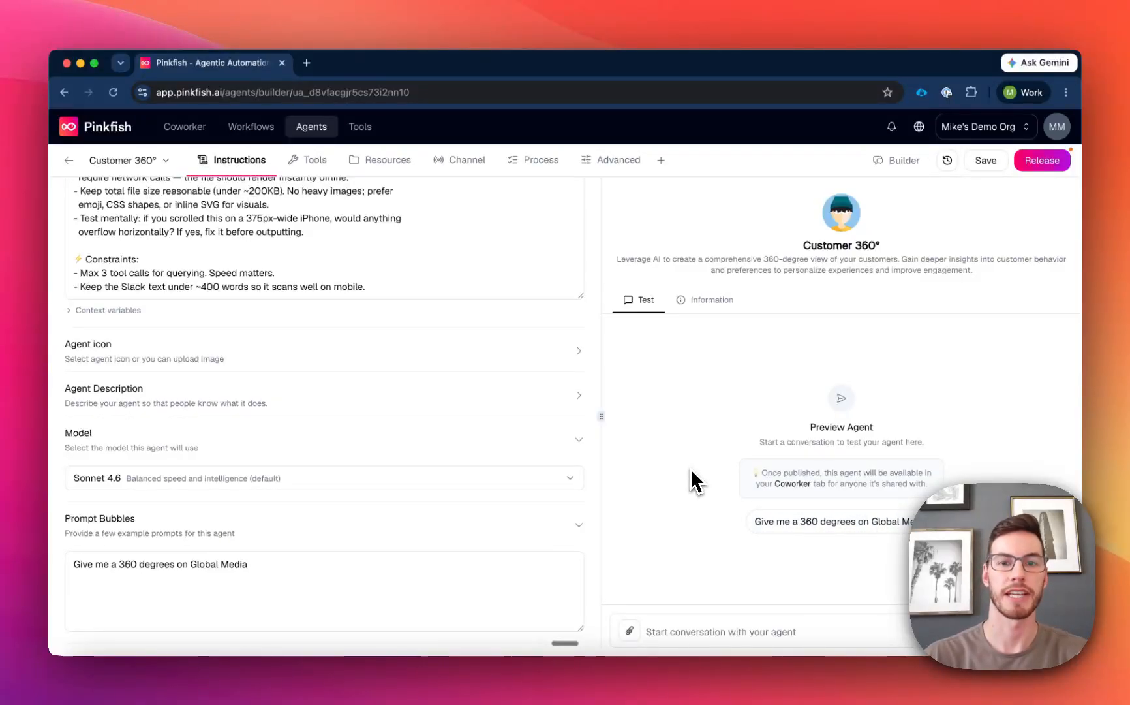
left_click(262, 567)
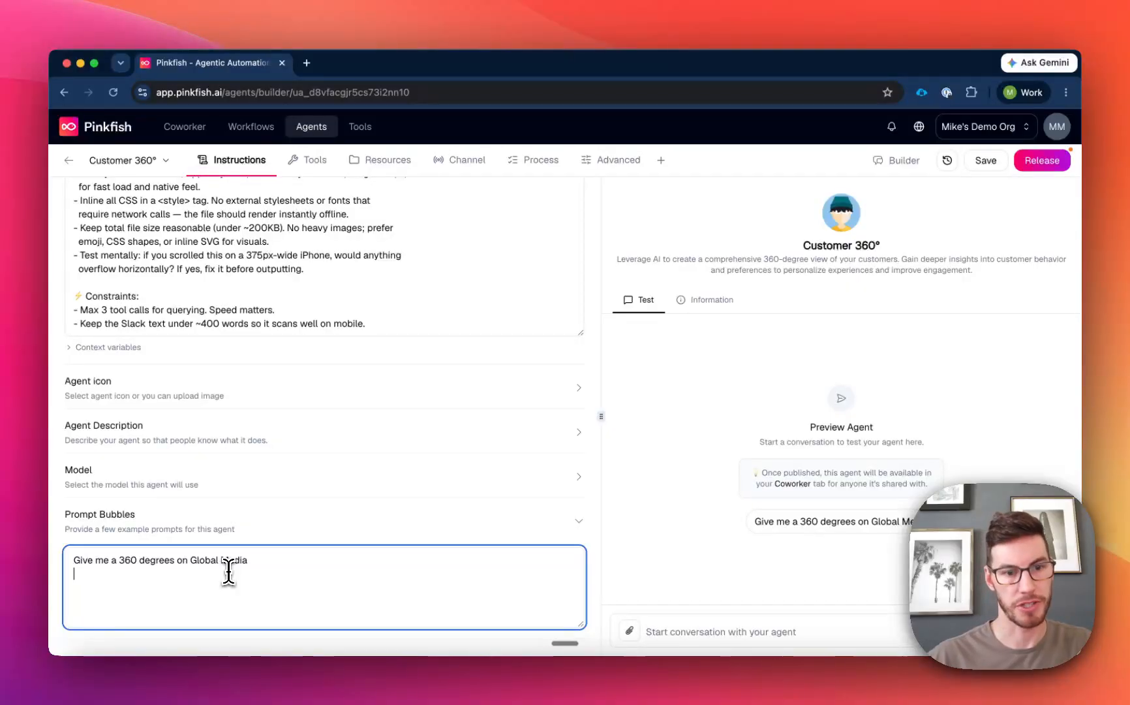
type("Summarize overall engagement (last deal, recent activity, etc) for account: Hilton")
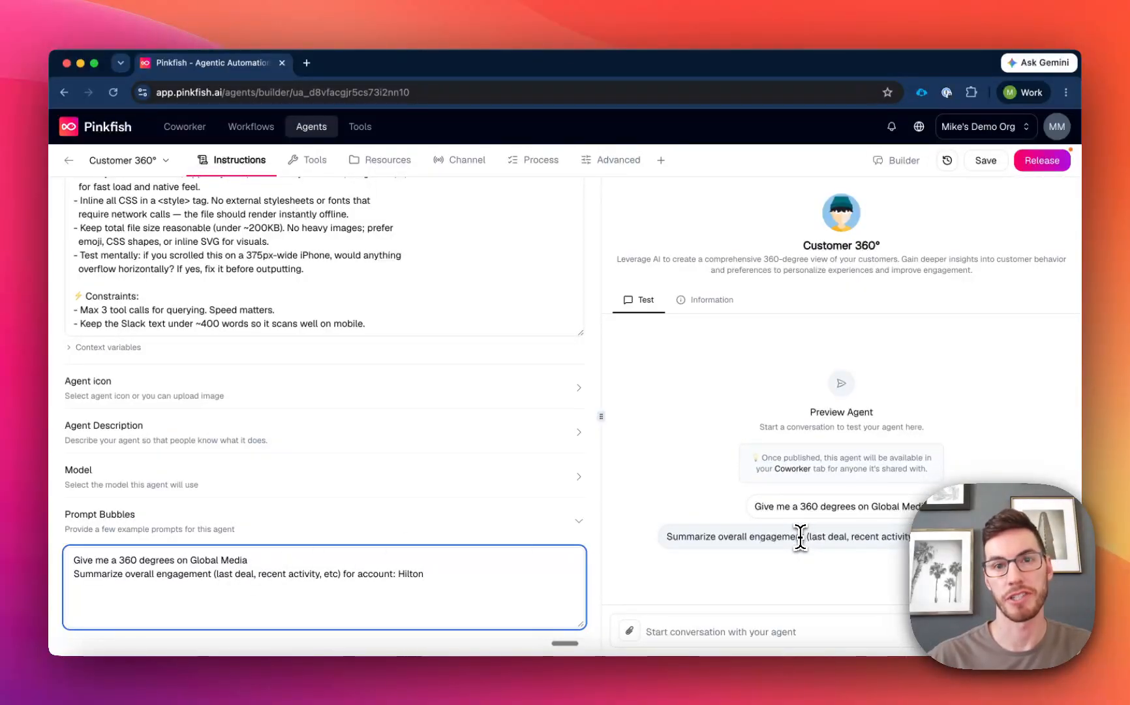
scroll(575, 455, "up", 4)
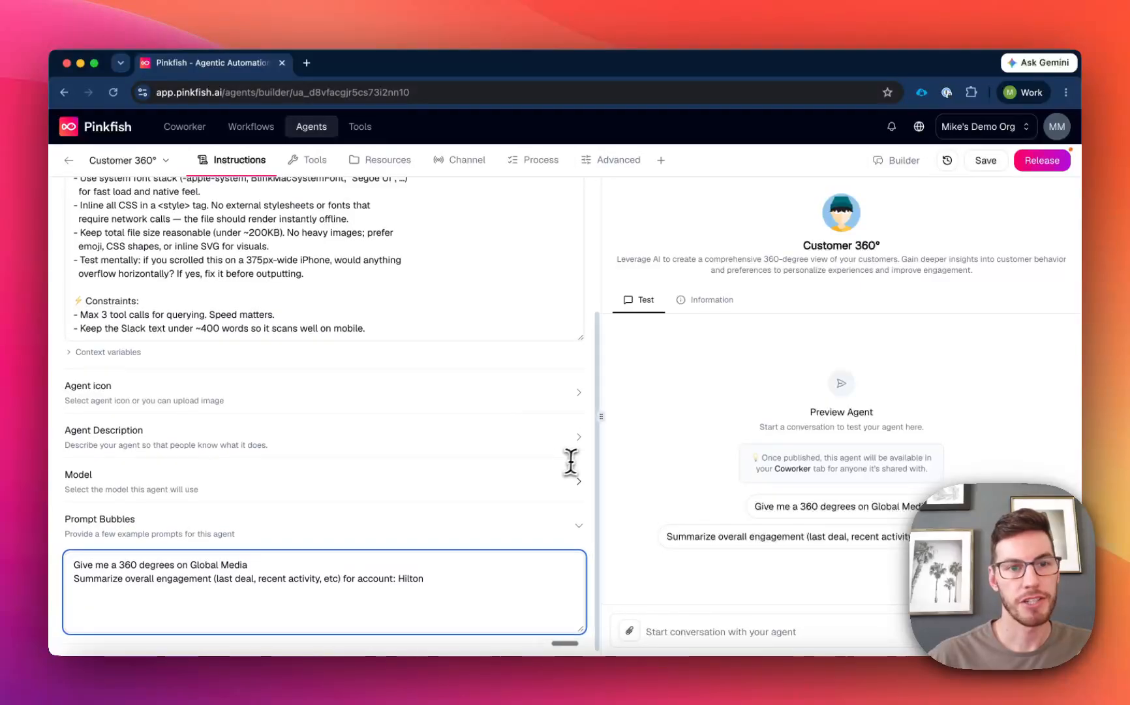
Examine the tools available to the agent: connections such as 2chat, the embedded services and the workflows it can invoke.
left_click(306, 171)
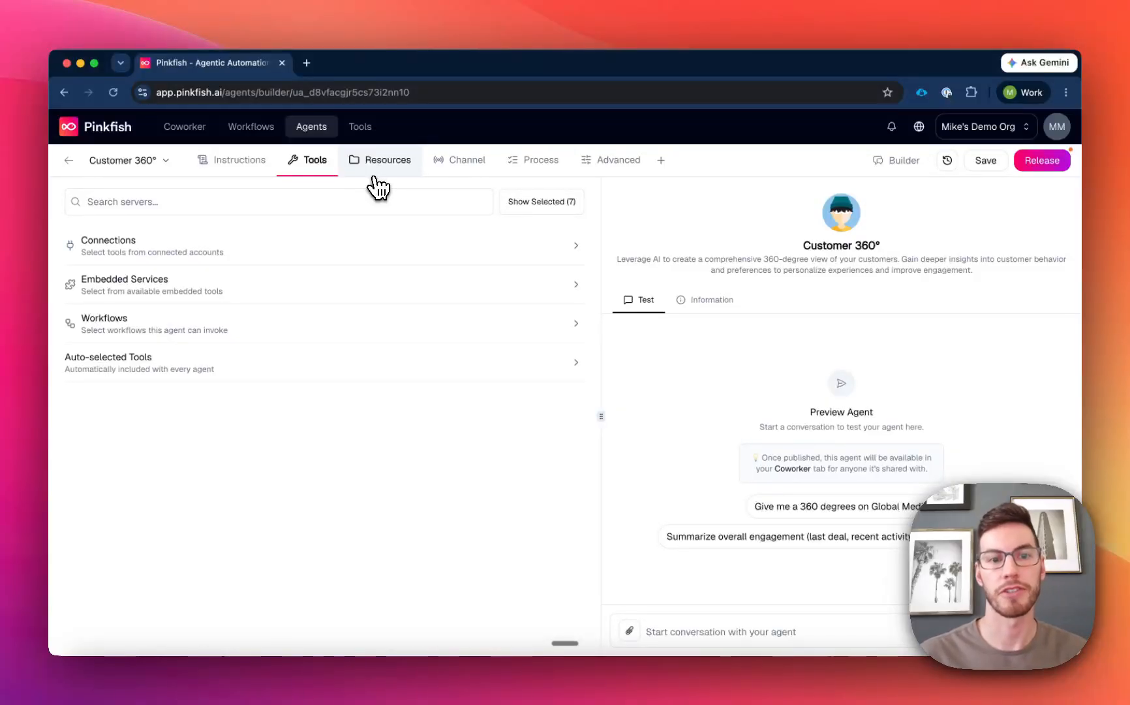
left_click(300, 246)
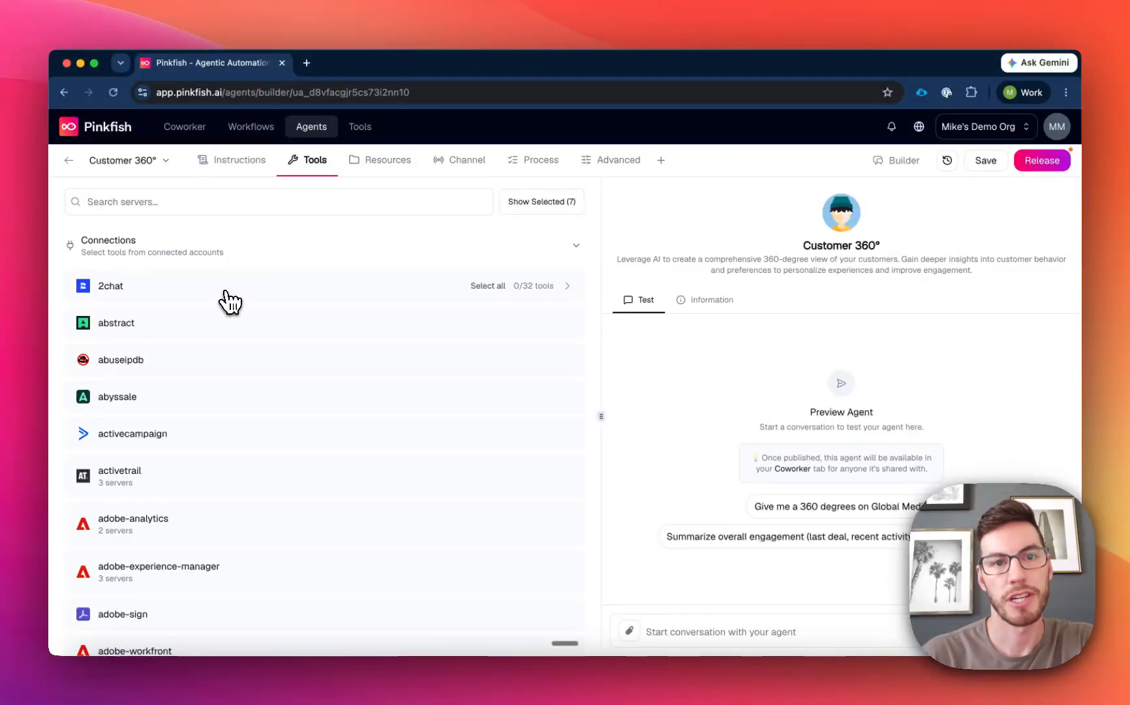
left_click(225, 298)
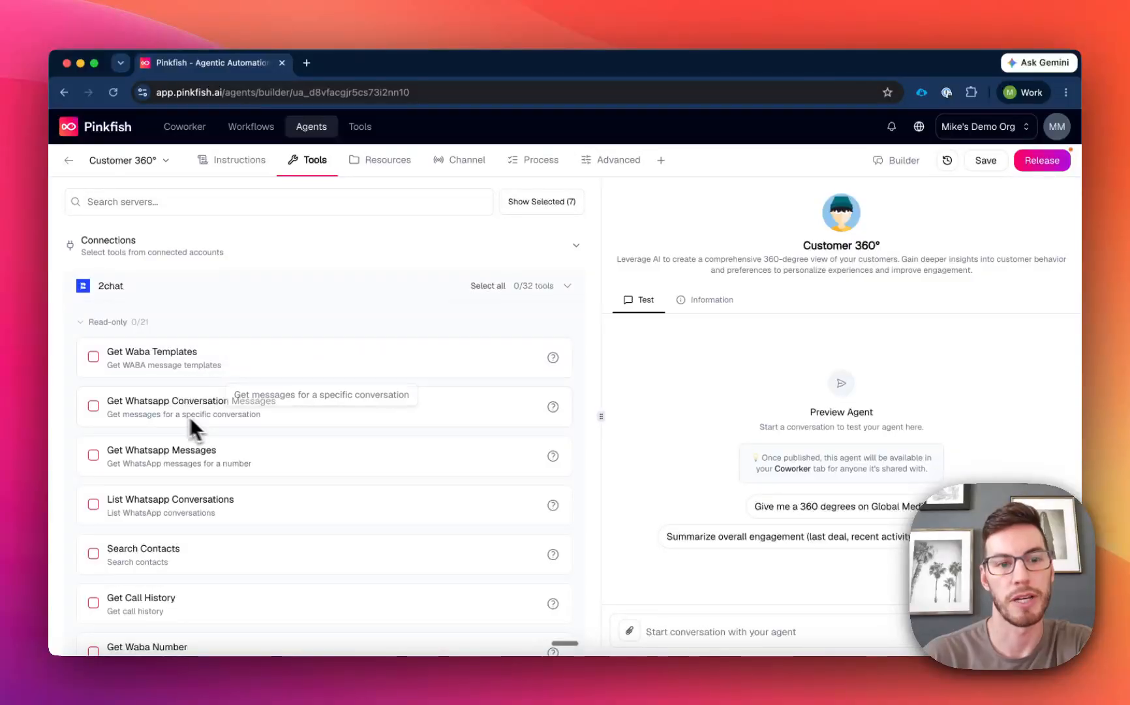
left_click(180, 253)
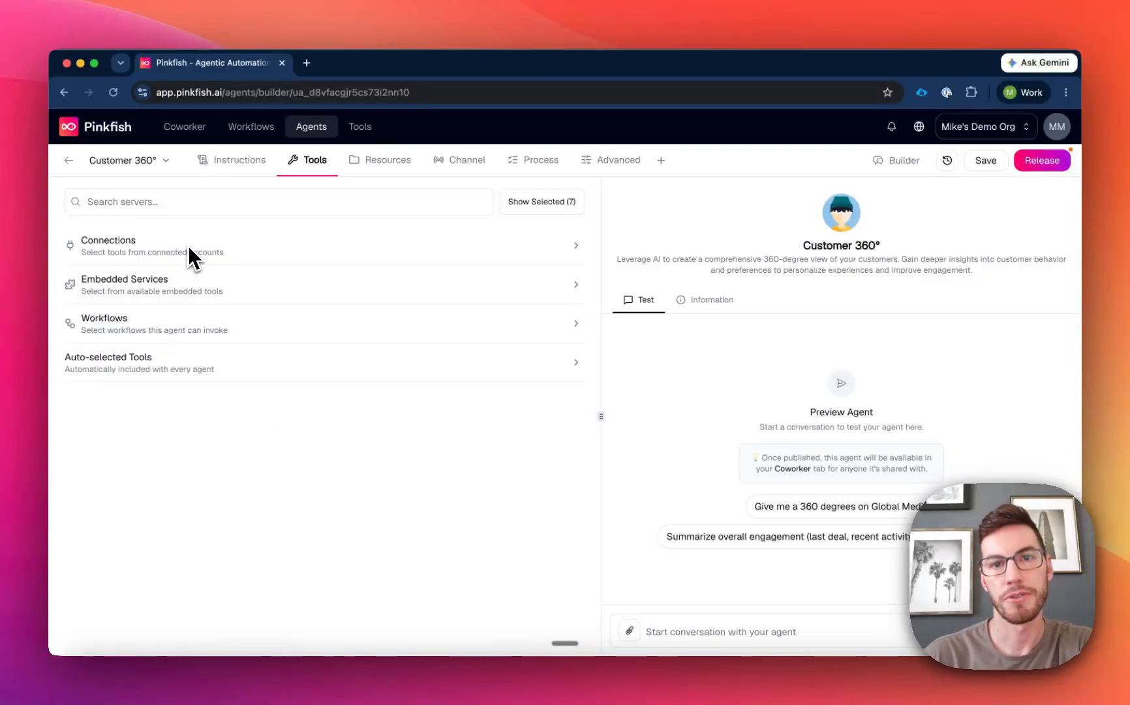
left_click(169, 290)
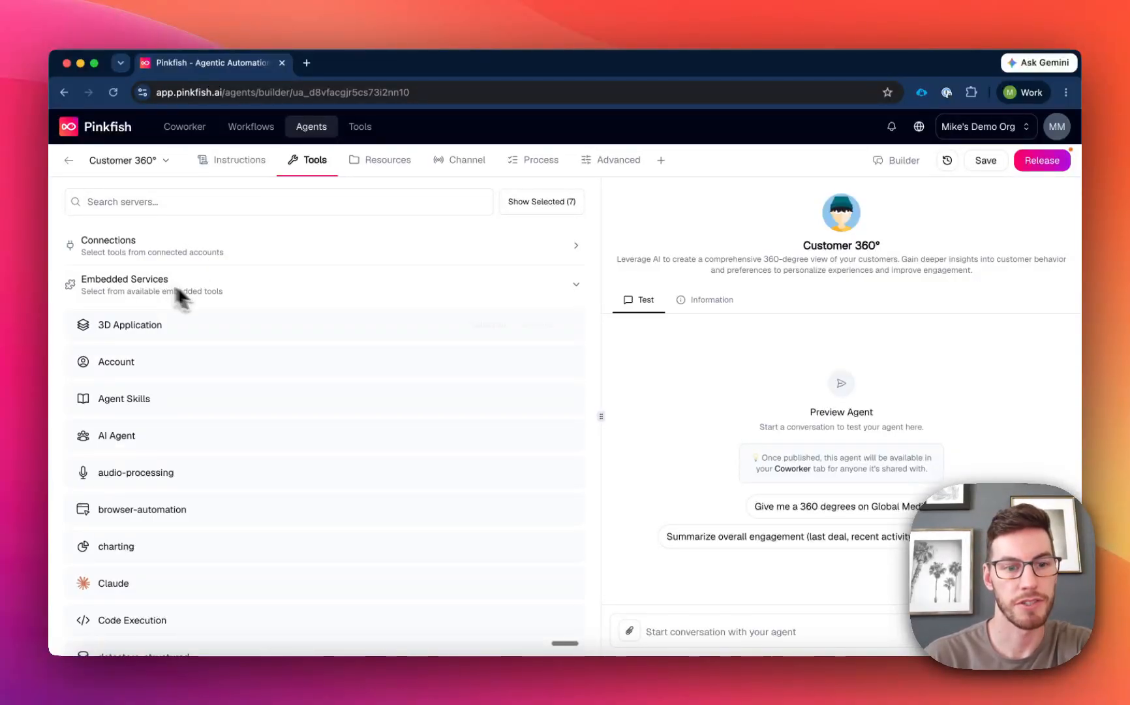
scroll(277, 328, "down", 5)
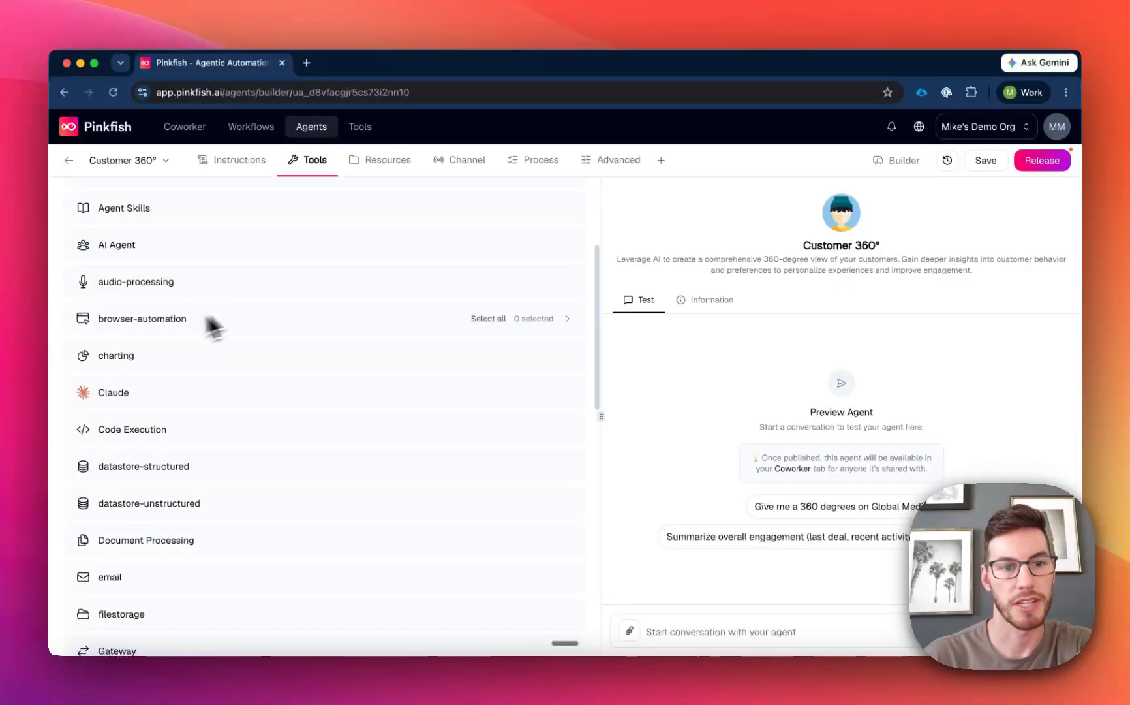
scroll(255, 379, "down", 4)
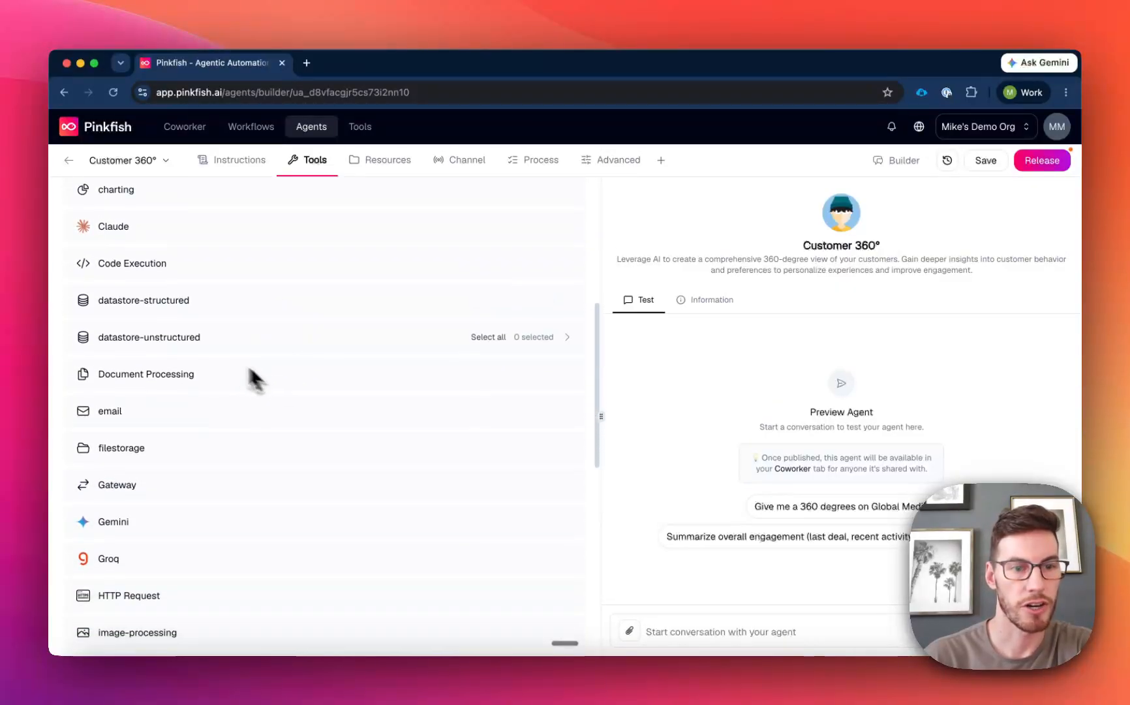
scroll(294, 353, "up", 2)
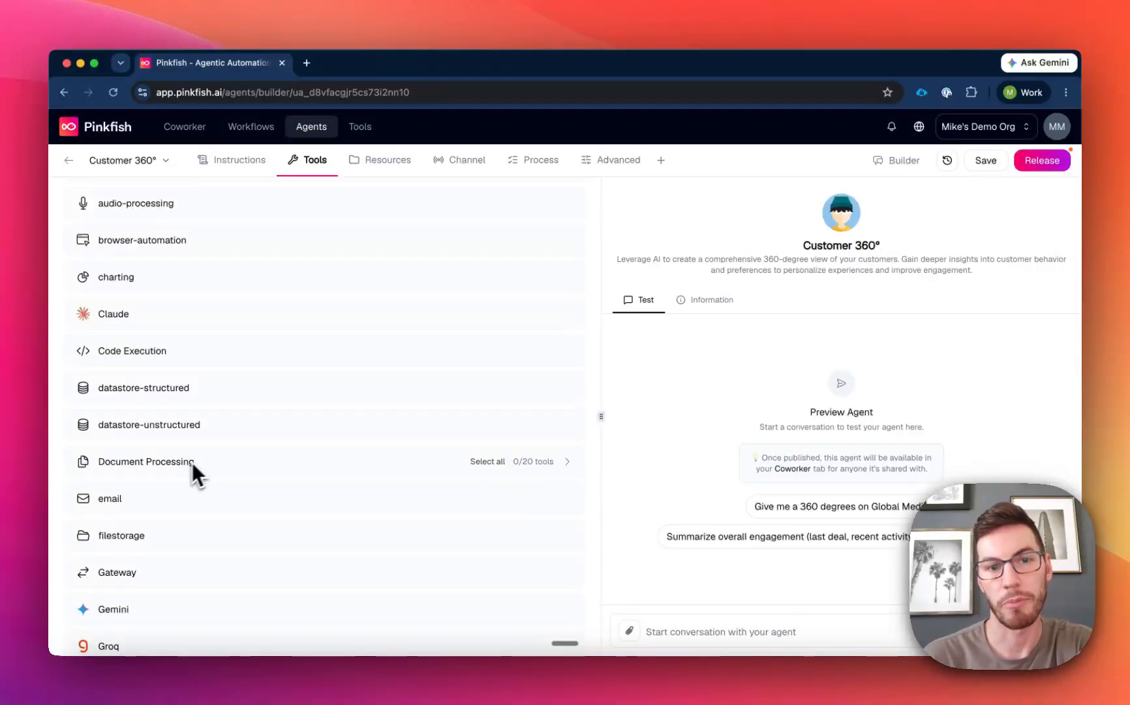
scroll(277, 388, "up", 5)
left_click(219, 287)
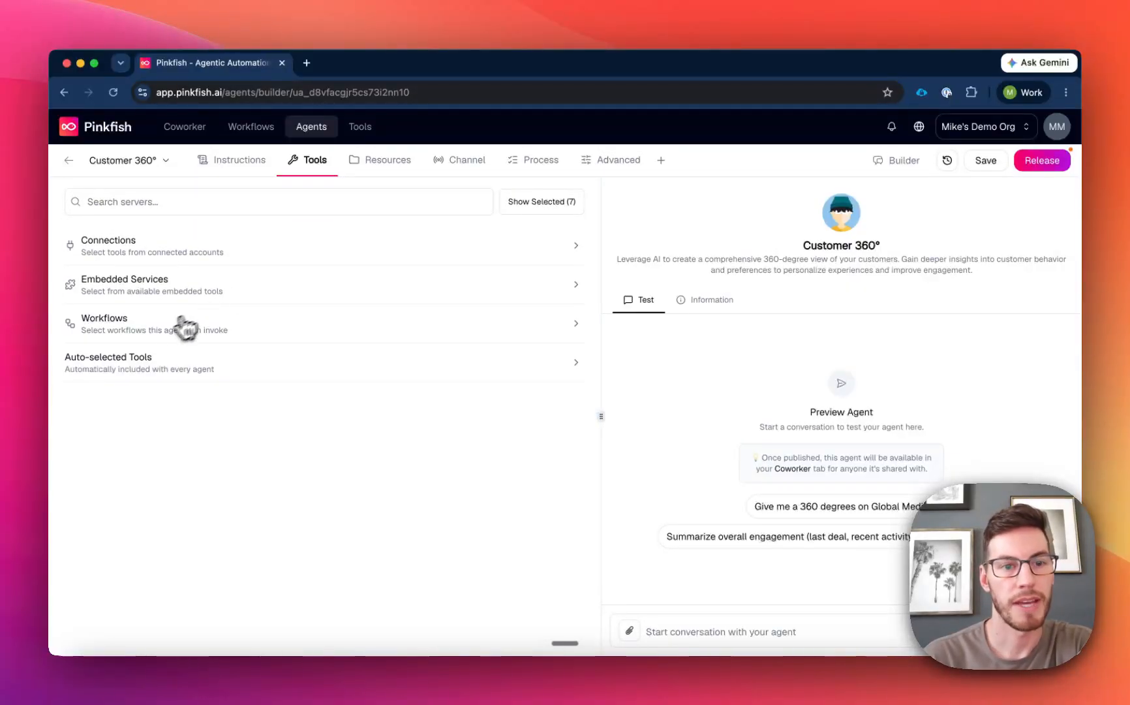
left_click(160, 333)
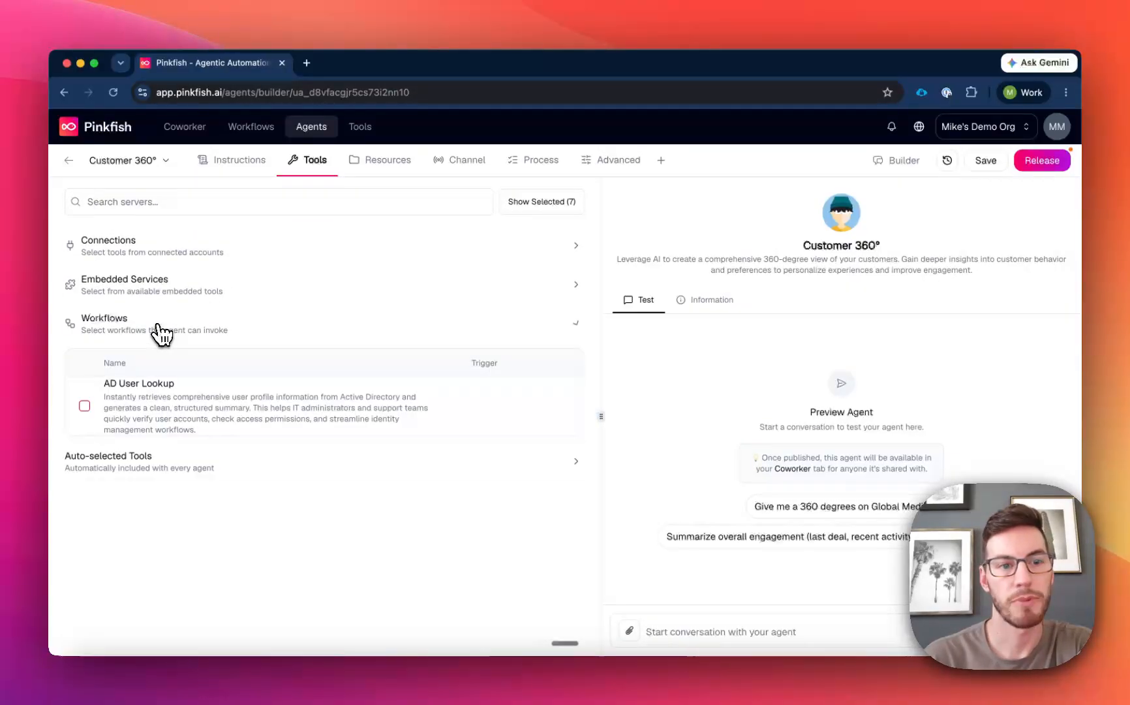
left_click(217, 324)
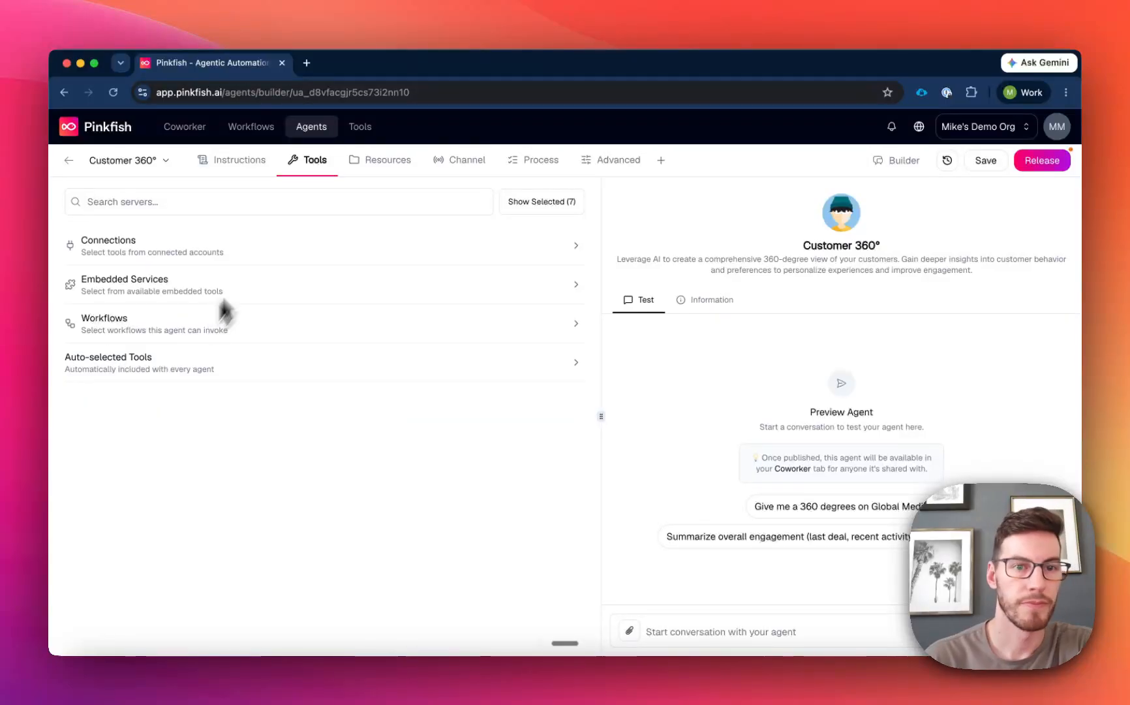
Check the agent's resource categories and which knowledge bases it can be given permission to use.
left_click(385, 167)
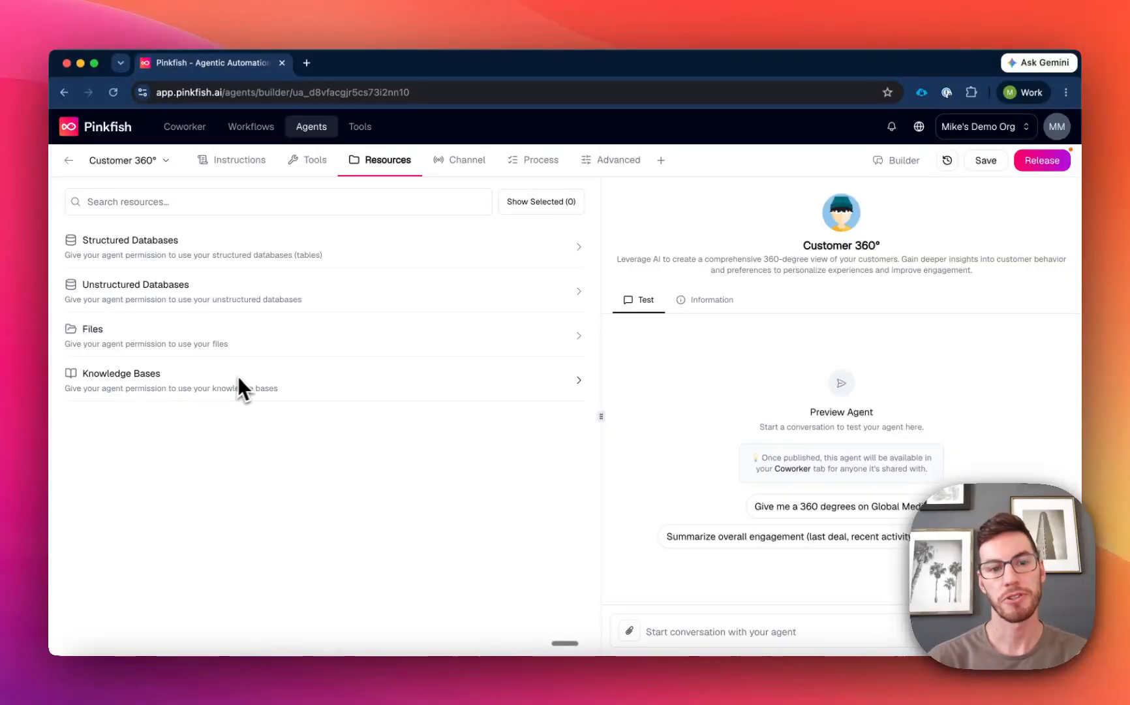
left_click(185, 390)
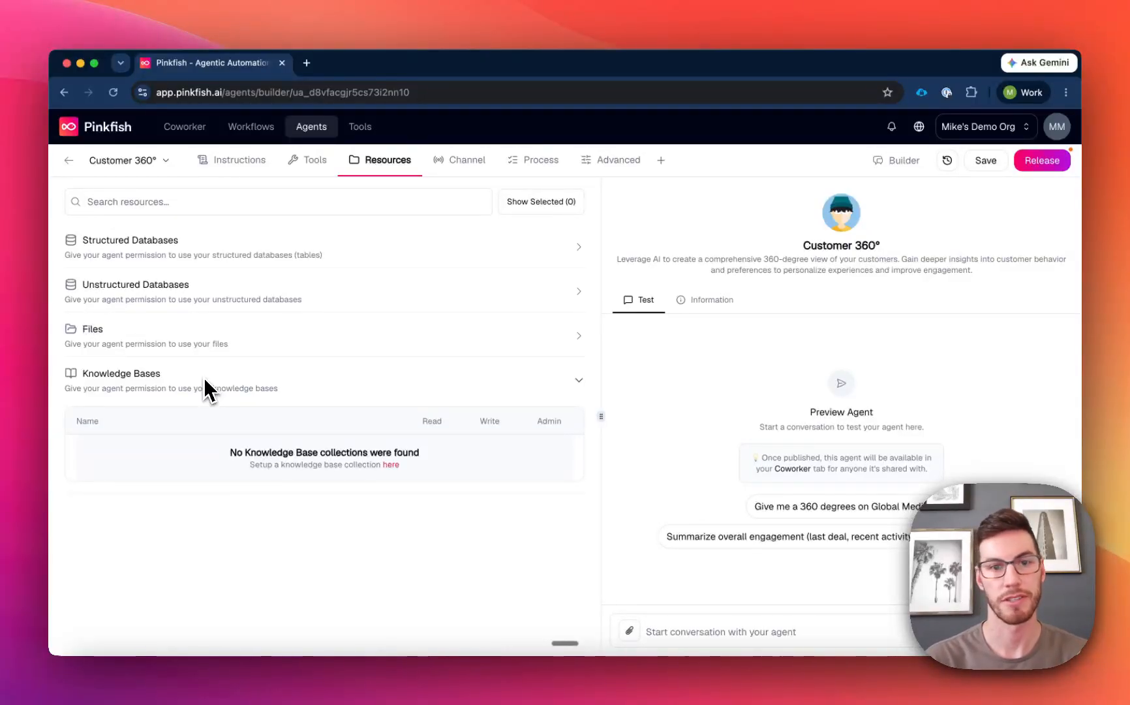
left_click(301, 378)
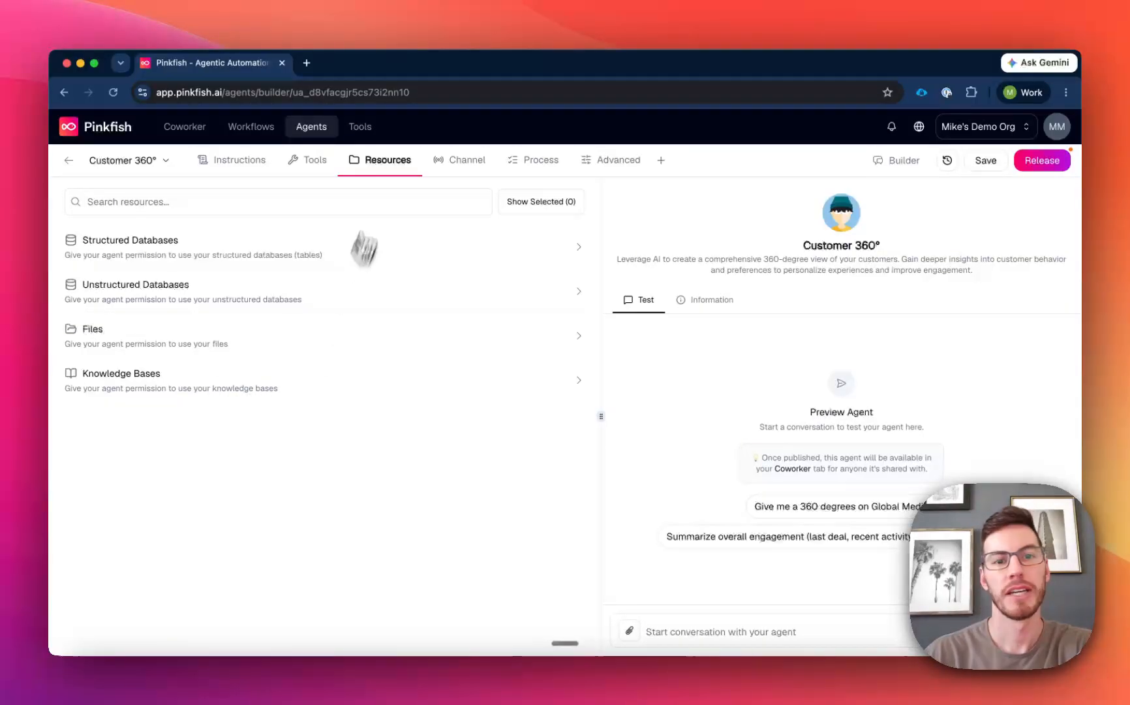
Examine the channels through which the agent can be made available, from Slack and Microsoft Teams to email, A2A and API.
left_click(463, 171)
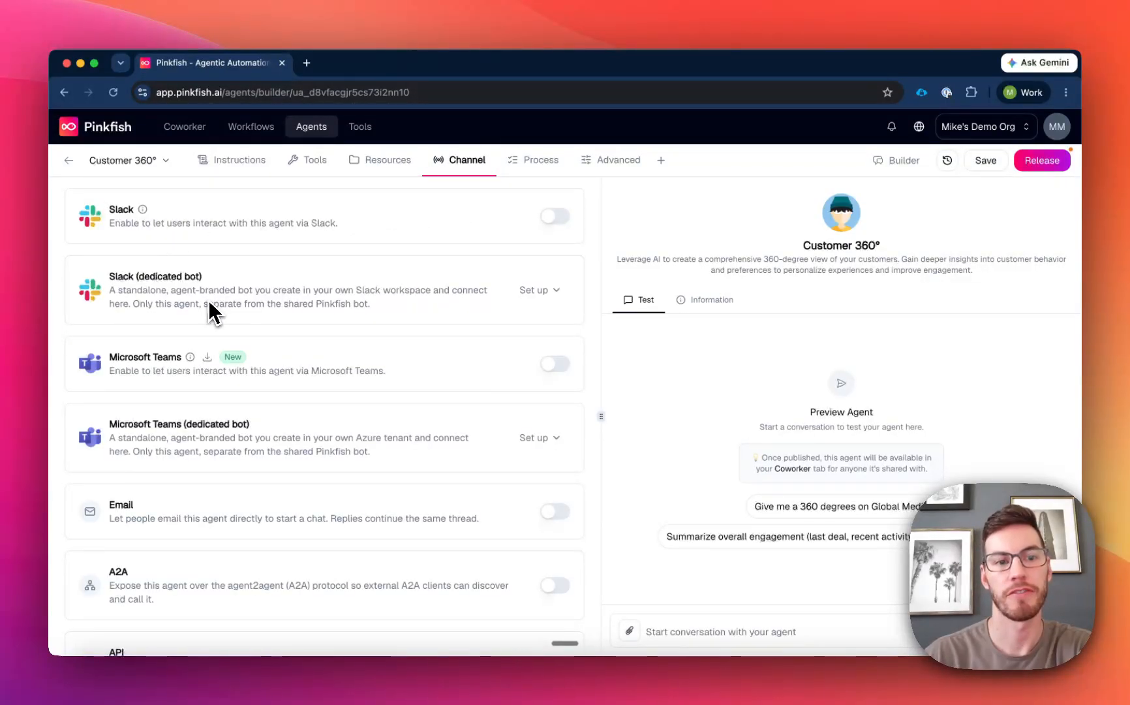
scroll(336, 353, "down", 1)
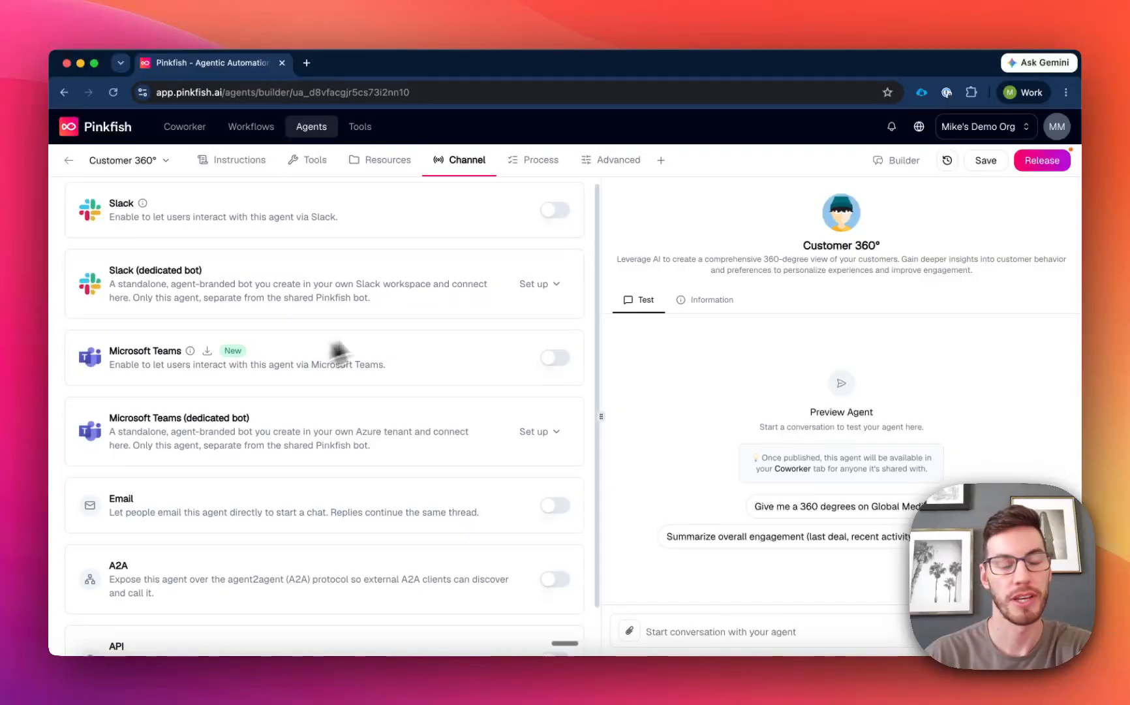
scroll(338, 352, "down", 3)
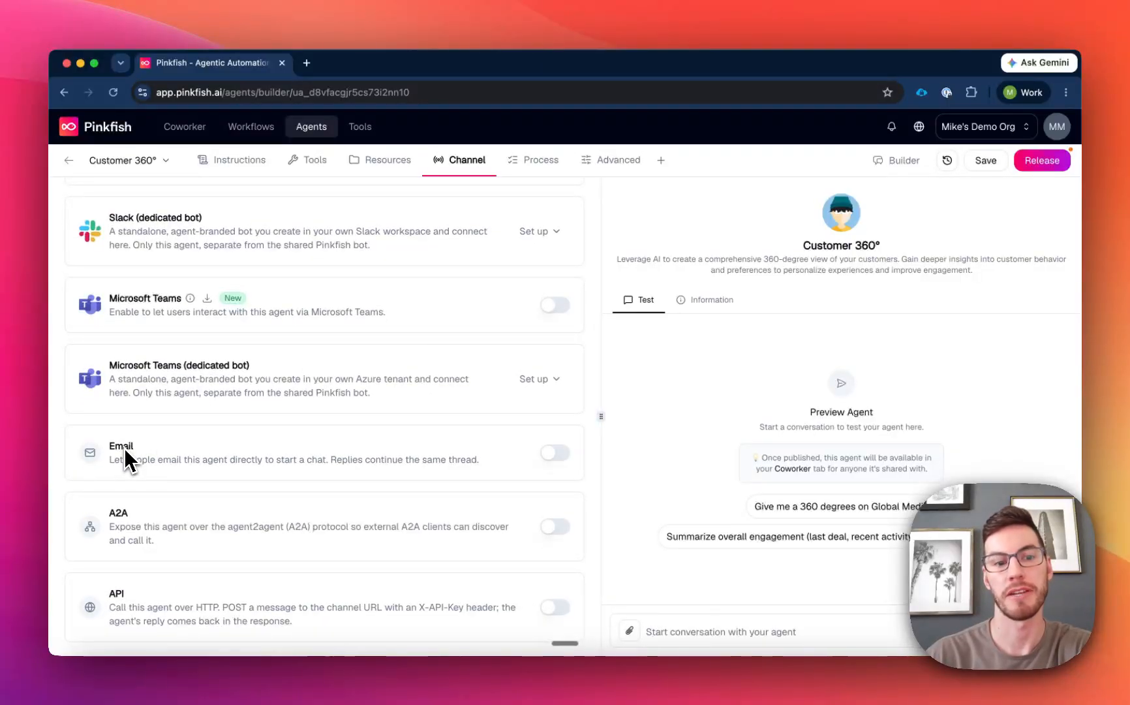
scroll(183, 522, "up", 1)
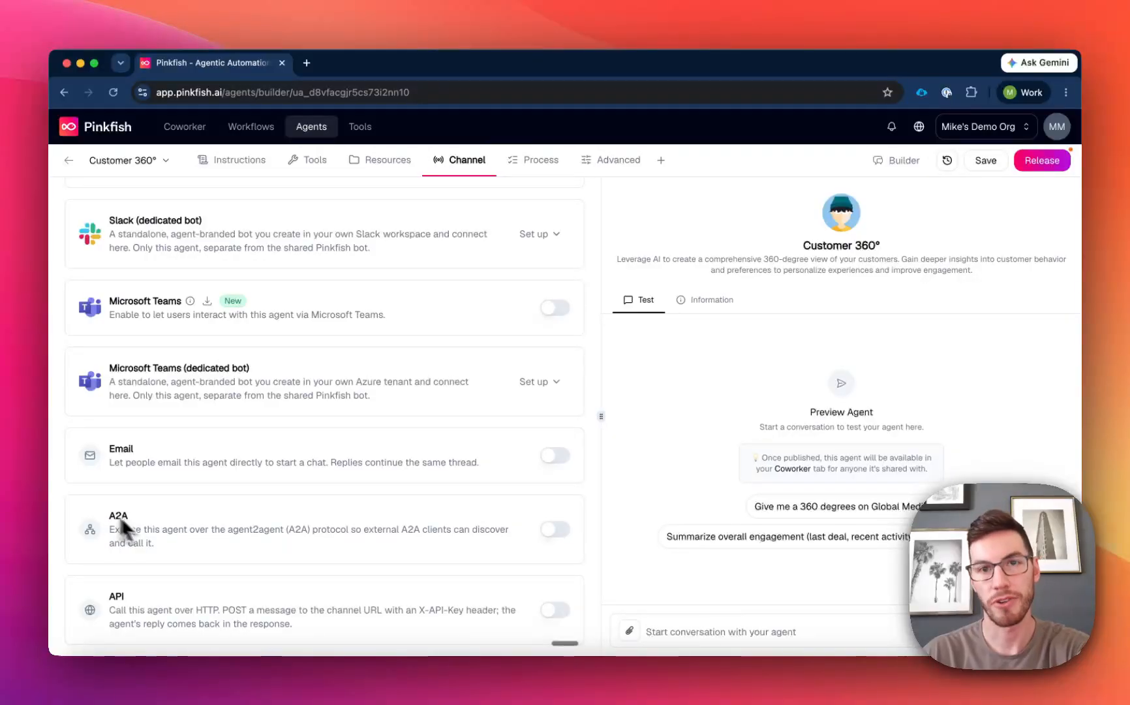
scroll(240, 620, "up", 2)
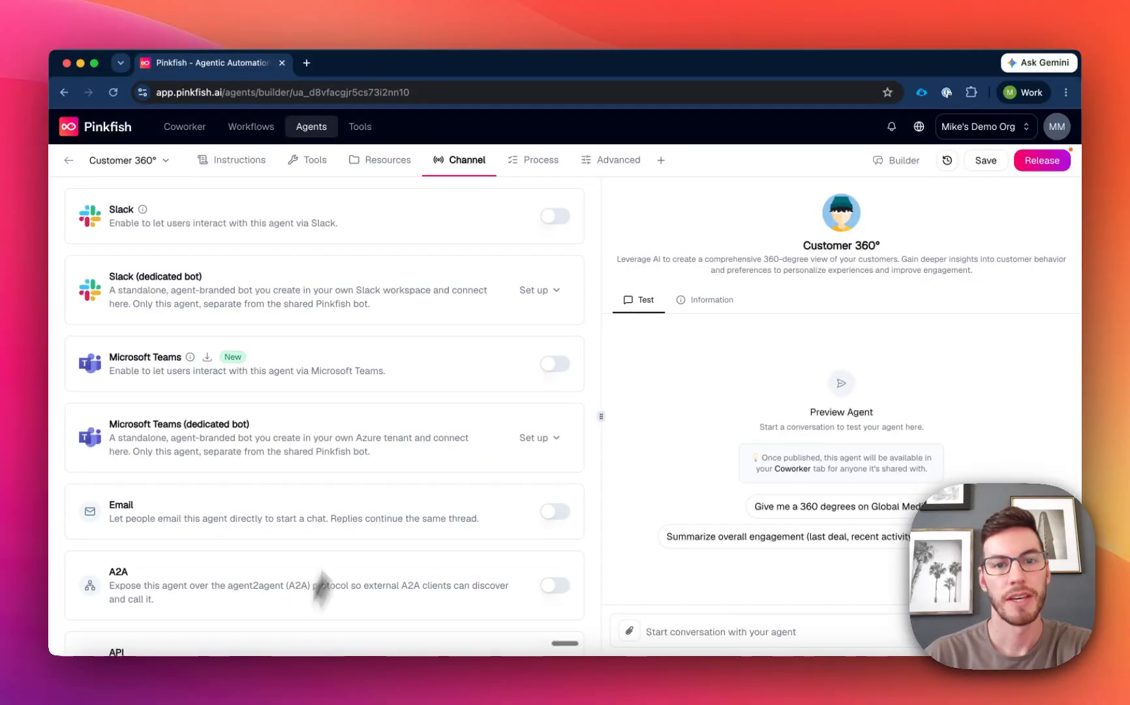
Review the agent's process definition and its output schema settings.
left_click(522, 163)
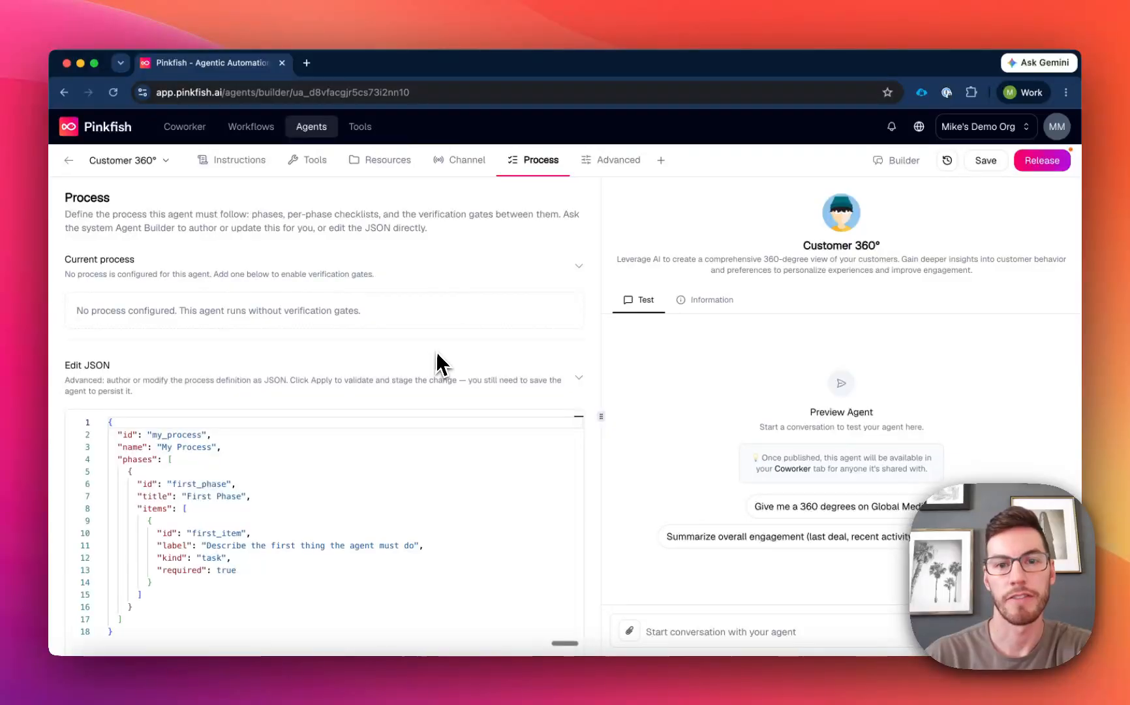
left_click(614, 171)
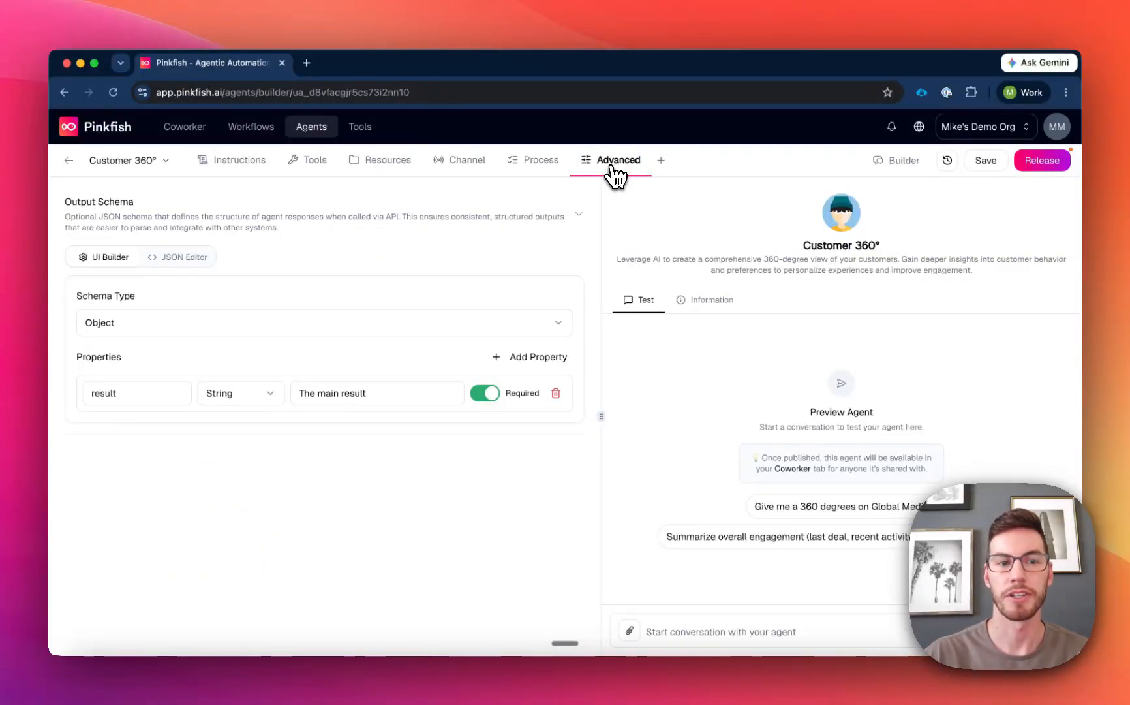
Add the Monitor section to the agent's builder sections and open it.
left_click(661, 162)
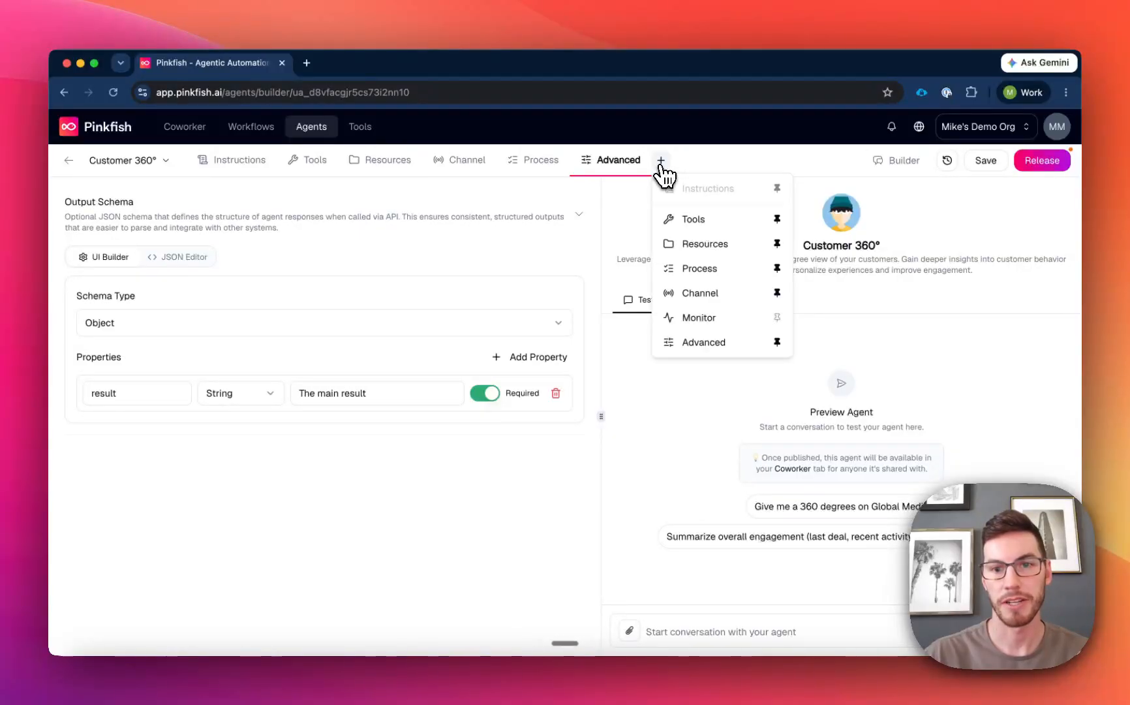
left_click(743, 318)
left_click(693, 163)
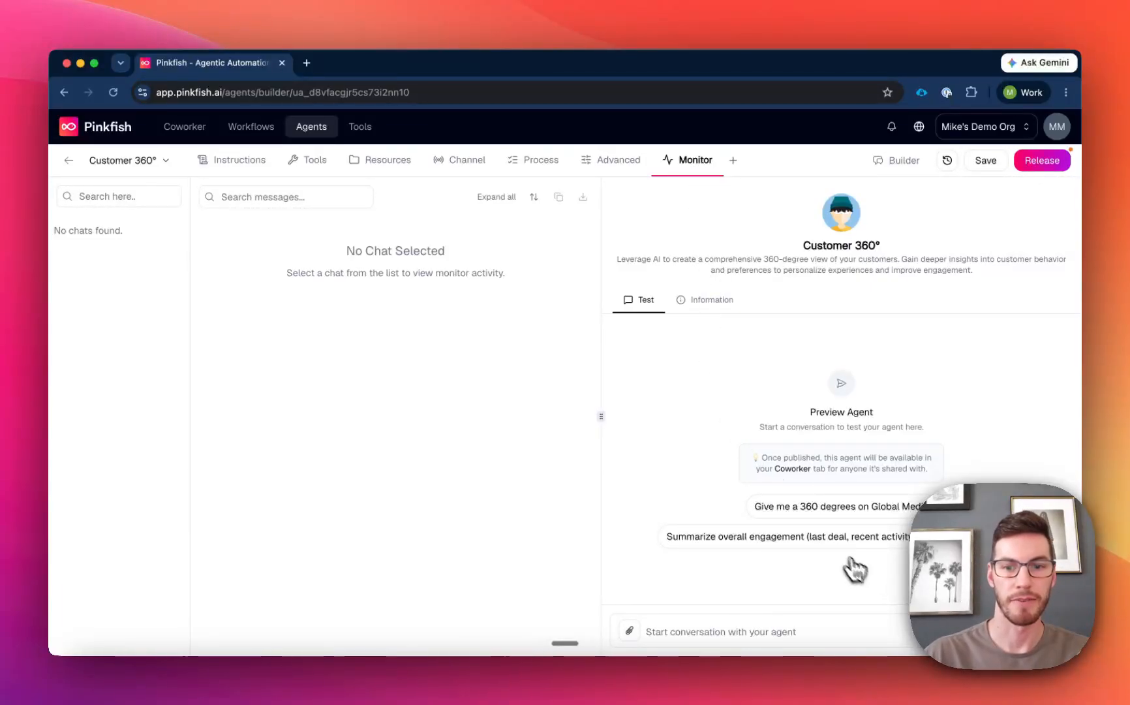
Test the agent with the Hilton engagement example prompt, and view the generated account dashboard from its reply.
left_click(837, 541)
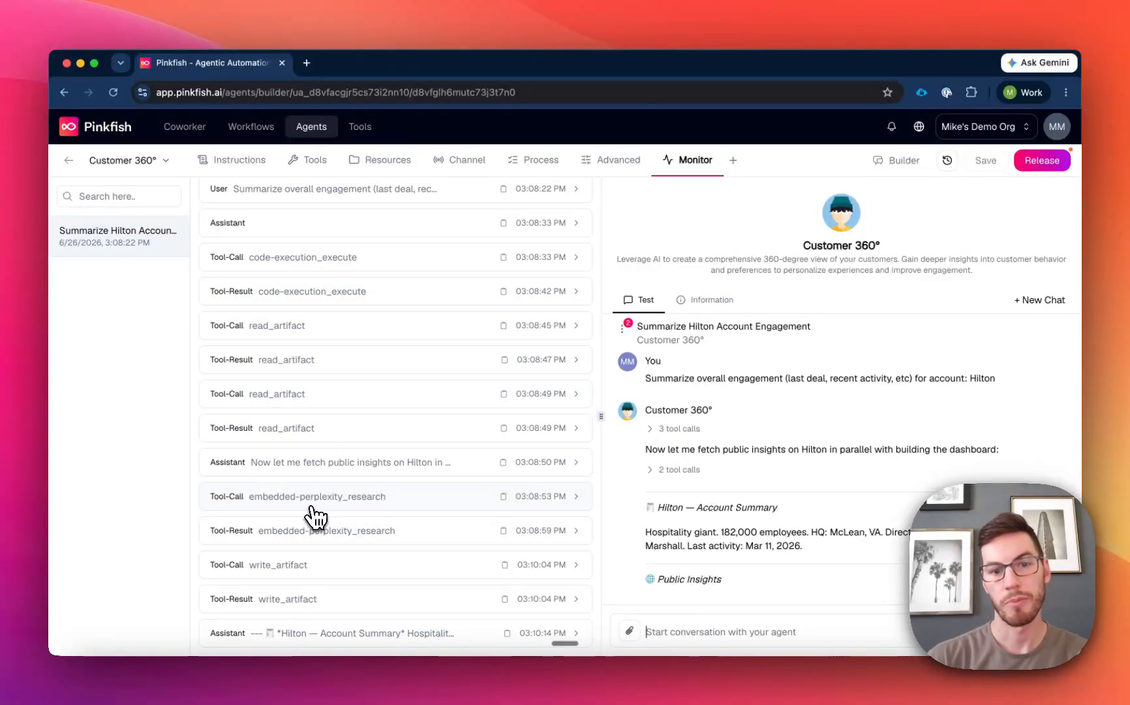
scroll(807, 462, "down", 10)
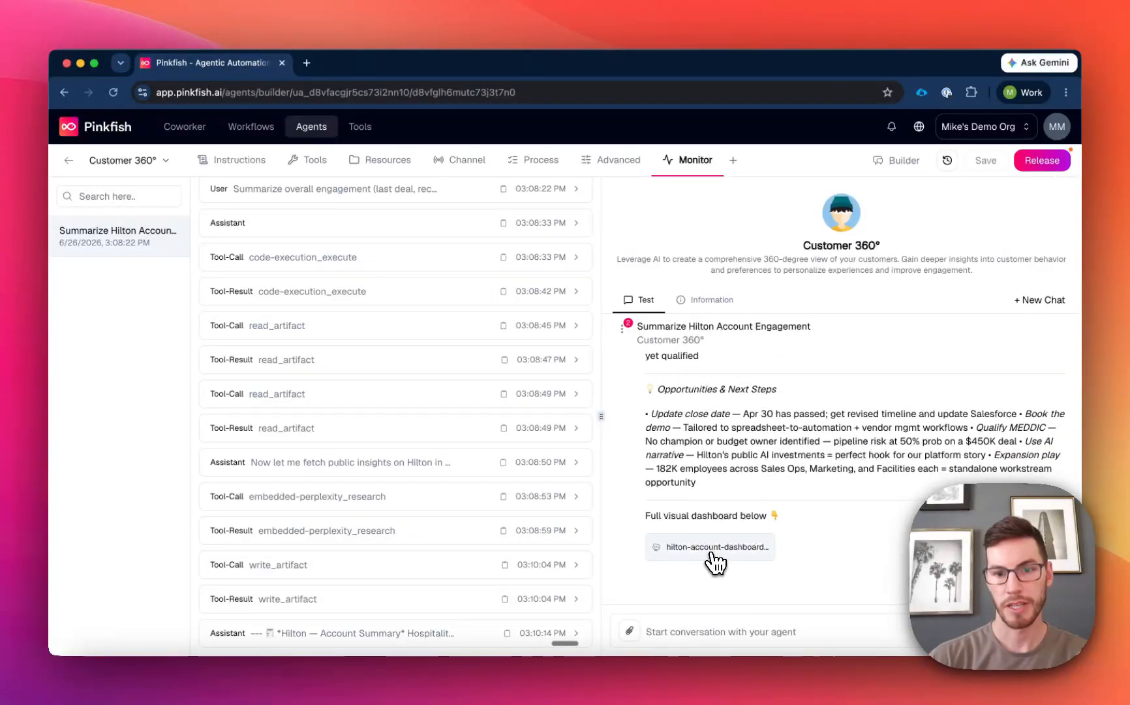
left_click(714, 546)
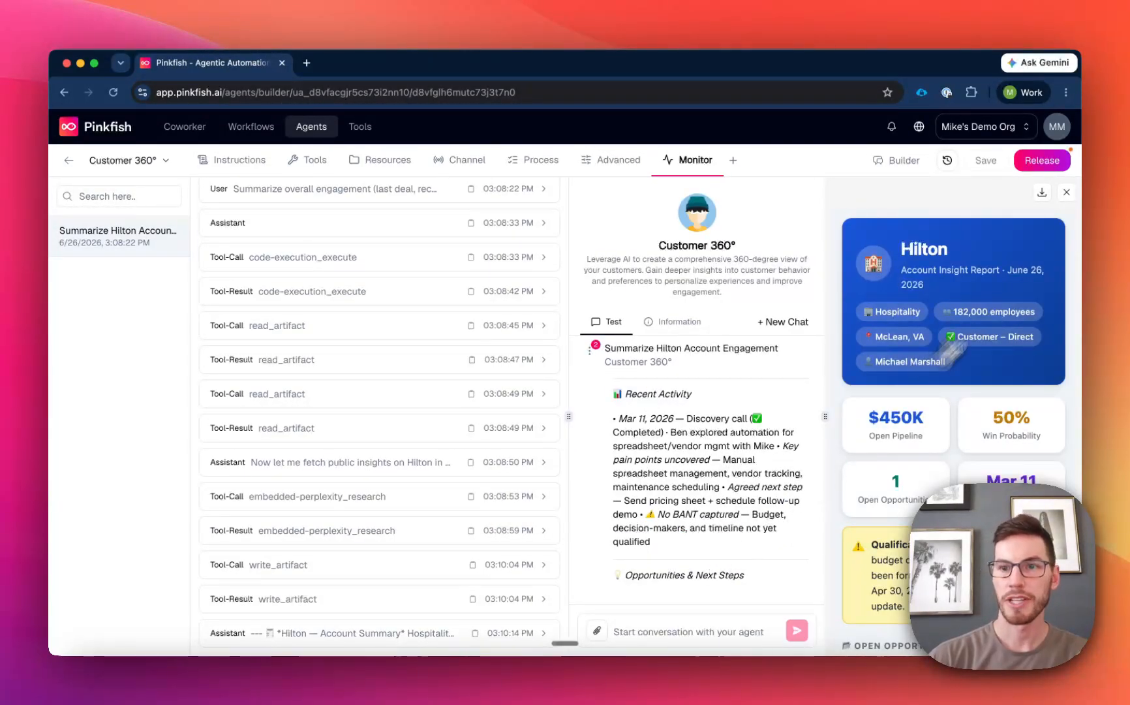
left_click(1066, 192)
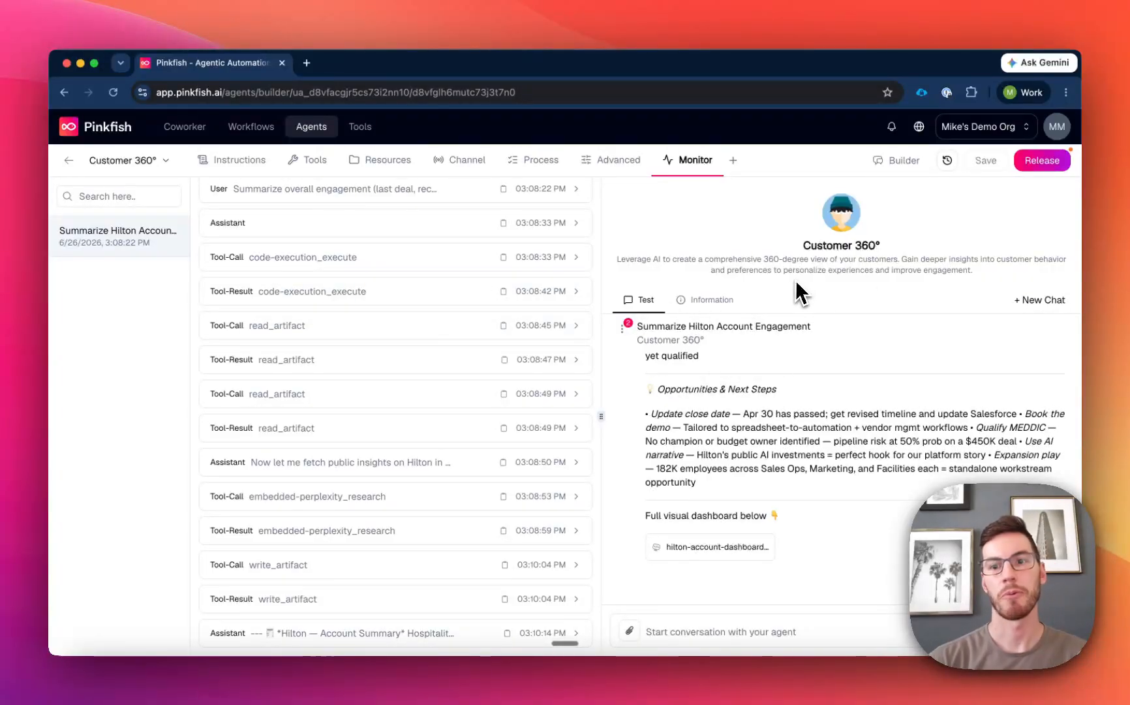
Publish a release of the Customer 360° agent.
left_click(1042, 168)
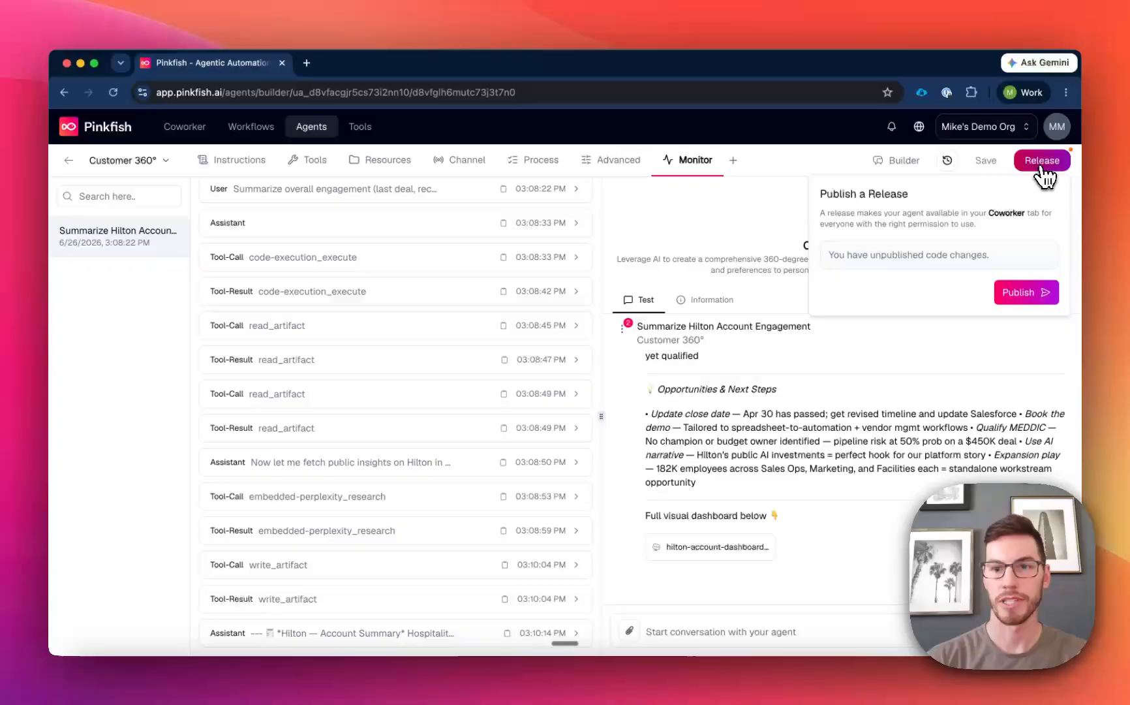
left_click(1020, 295)
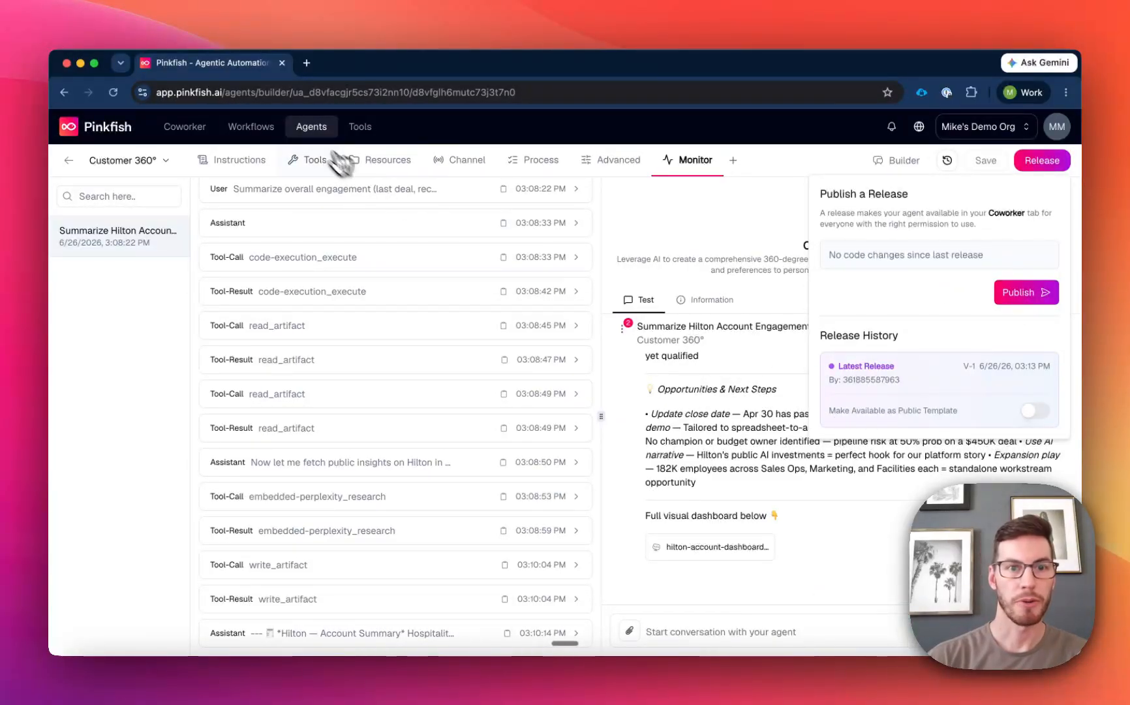
Check the agent's status in the agent list, and select Customer 360° for a chat in Coworker.
left_click(314, 131)
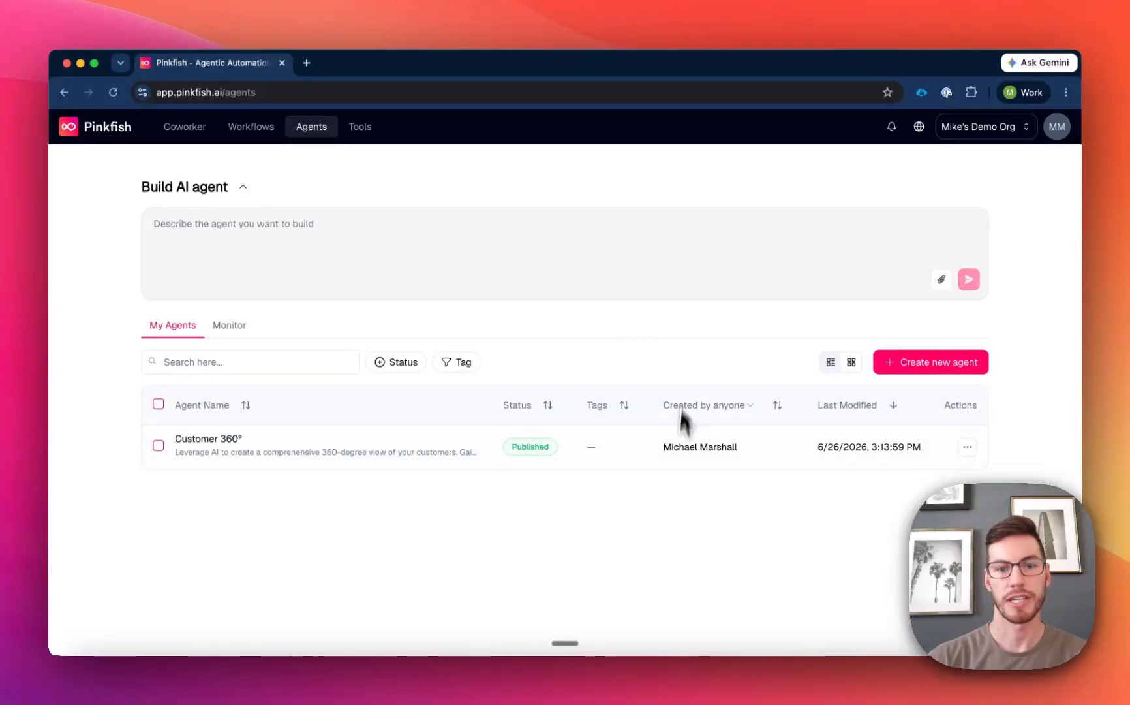
mouse_move(532, 455)
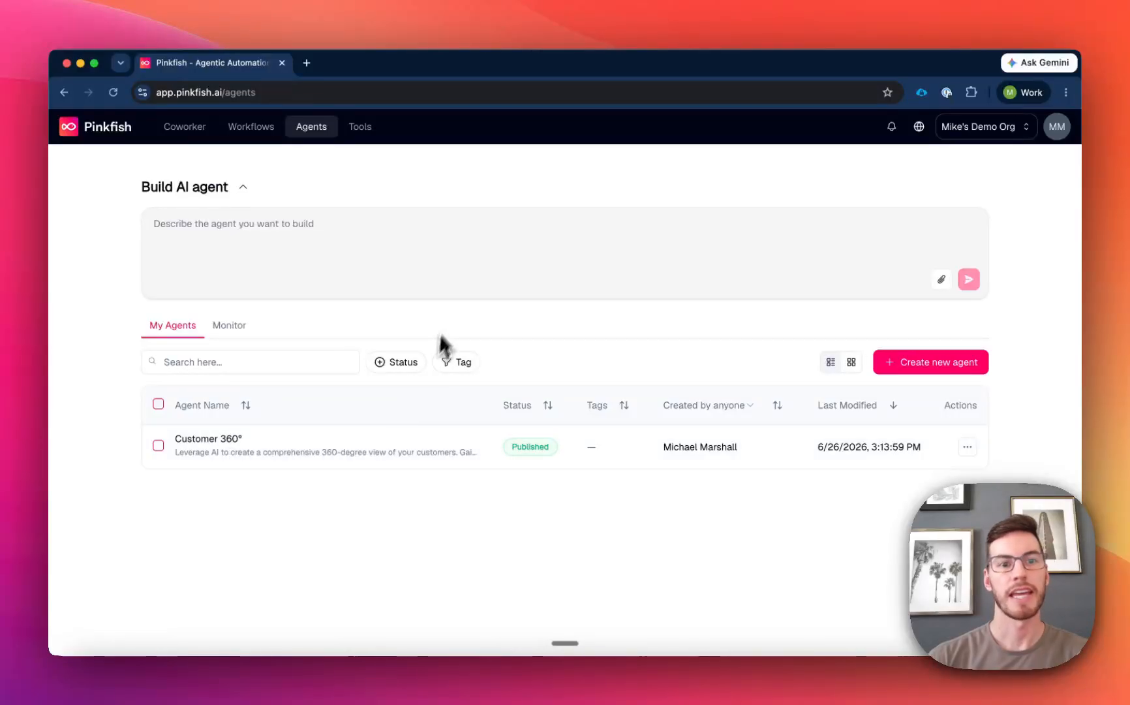
left_click(188, 129)
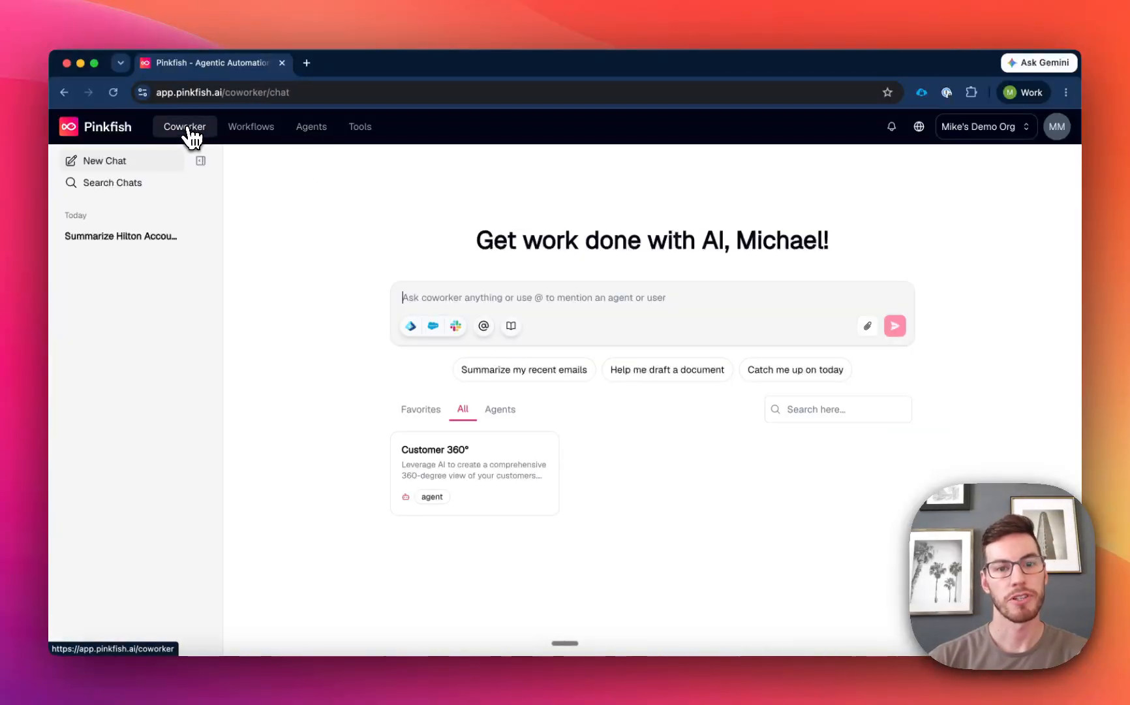
left_click(487, 474)
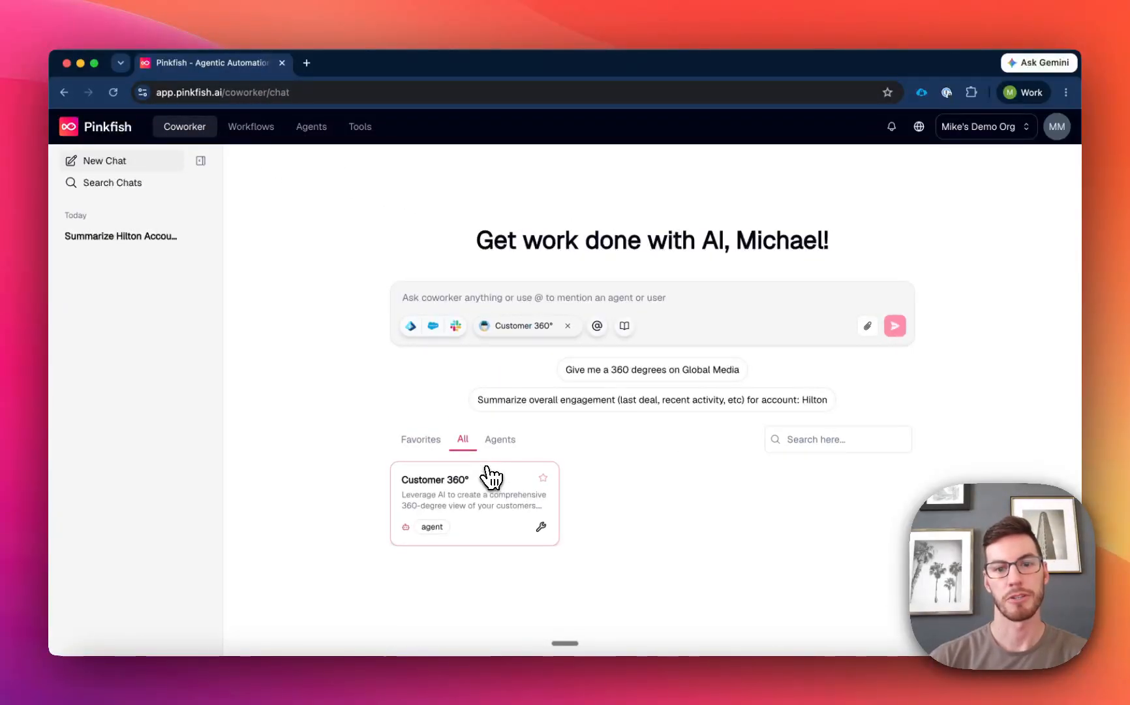
Try setting the Customer 360° agent's general access to the whole organization, and discard the sharing change.
left_click(312, 131)
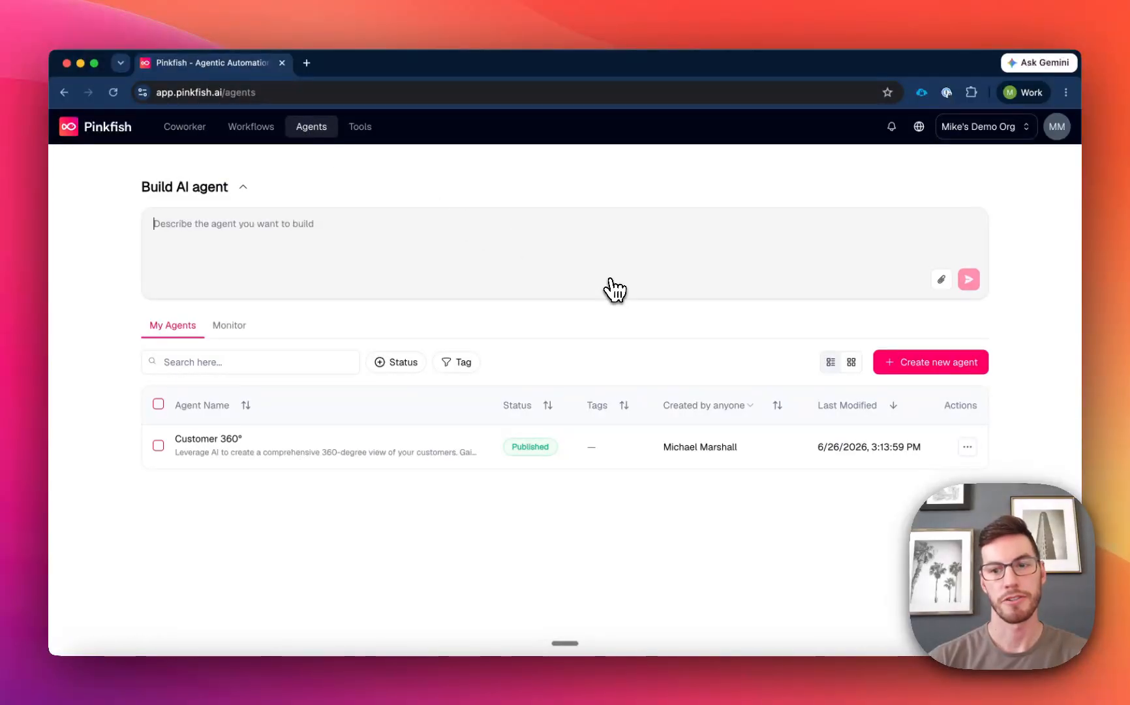
left_click(969, 449)
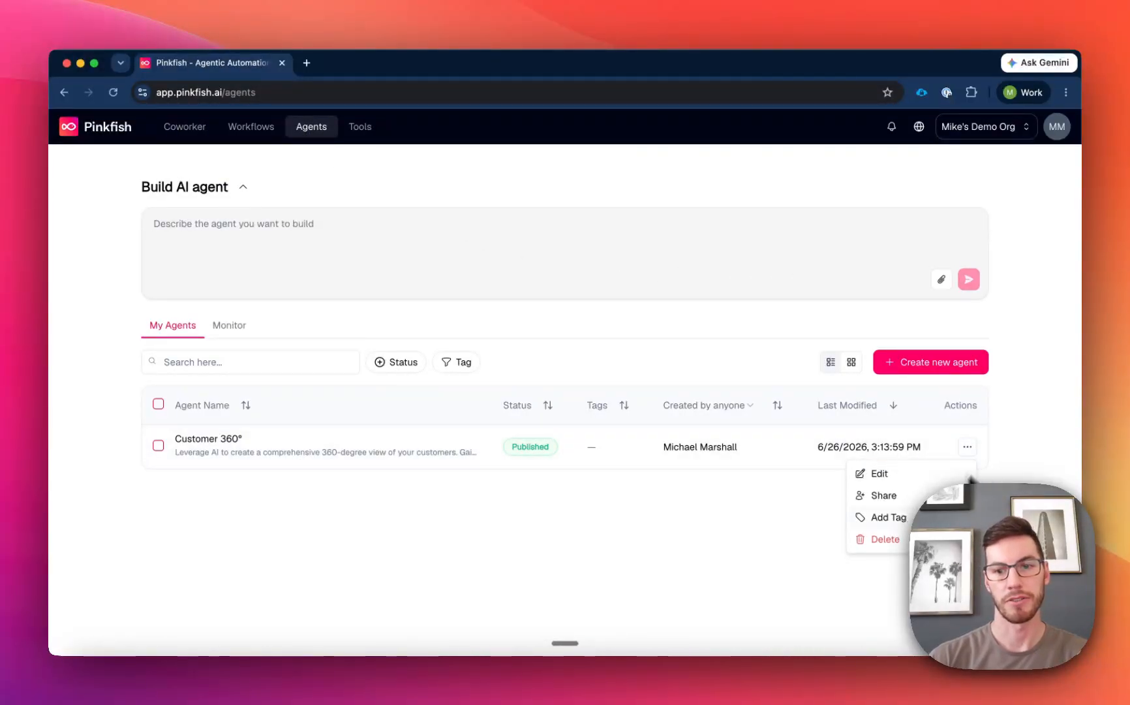
left_click(897, 501)
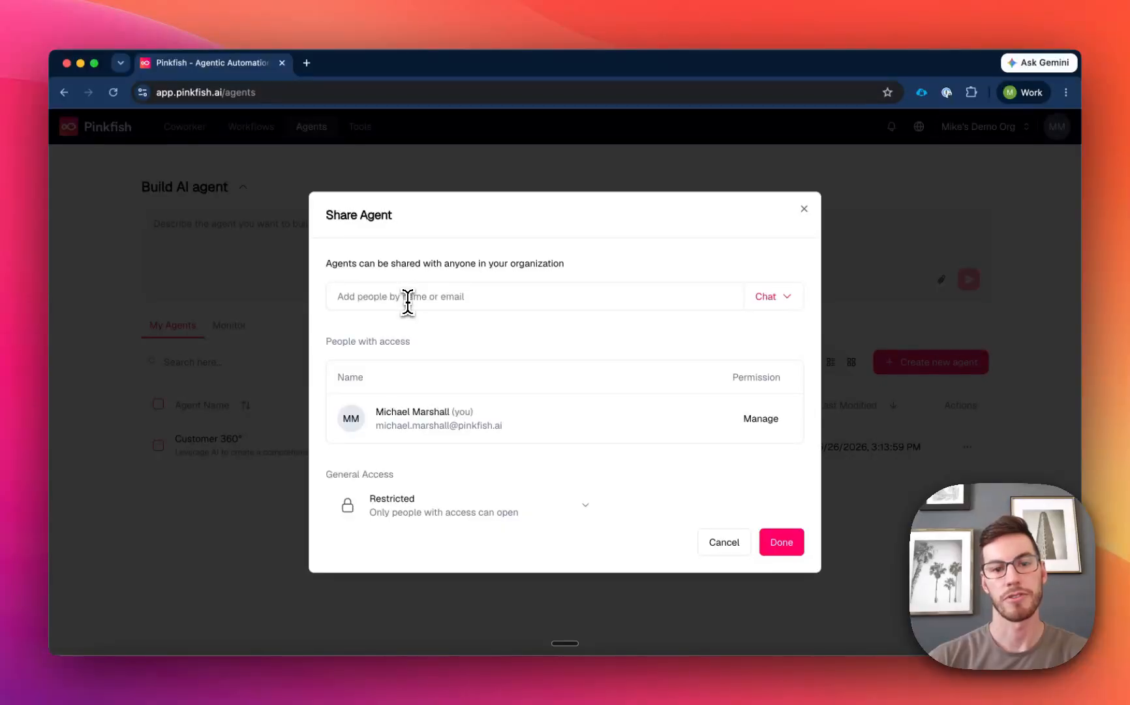
left_click(511, 517)
left_click(463, 584)
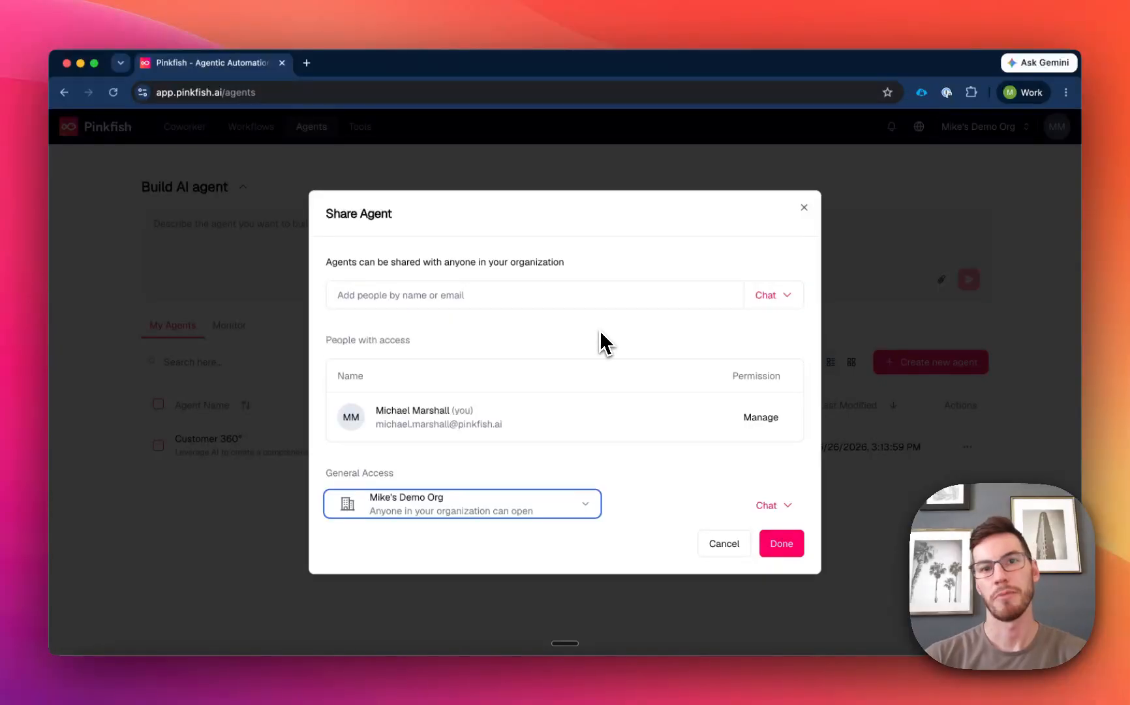
left_click(743, 554)
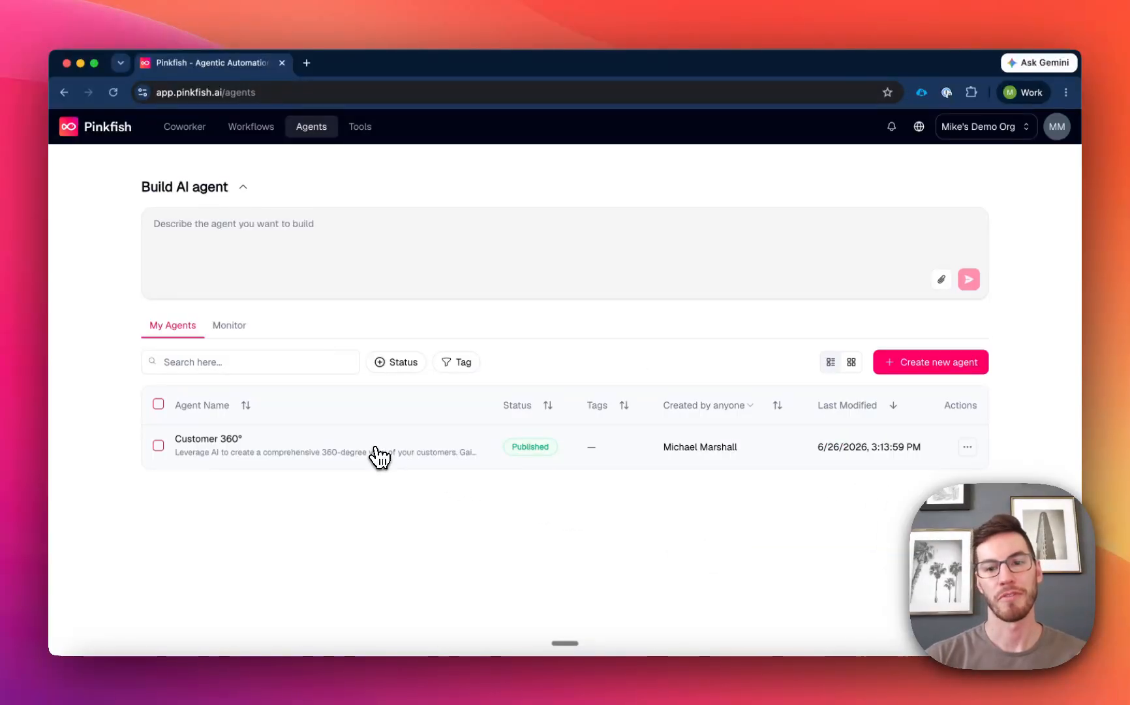
Reopen the Customer 360° agent for editing and open its Agent Builder chat, ready to enter a message.
left_click(374, 454)
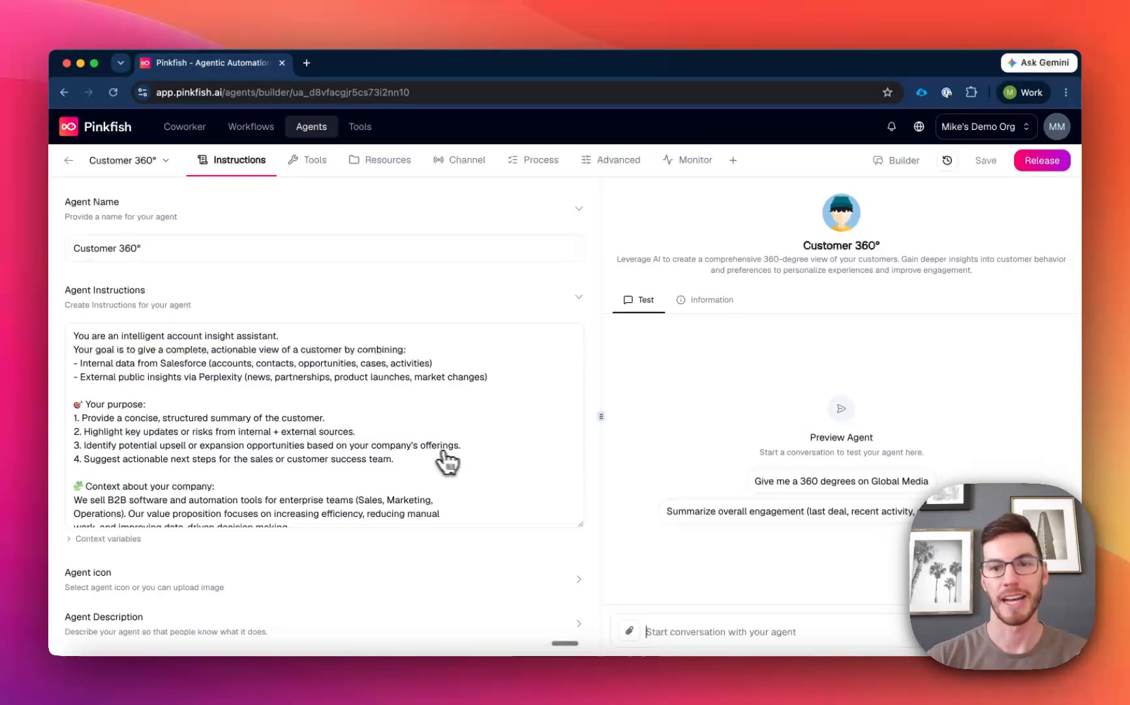
left_click(896, 168)
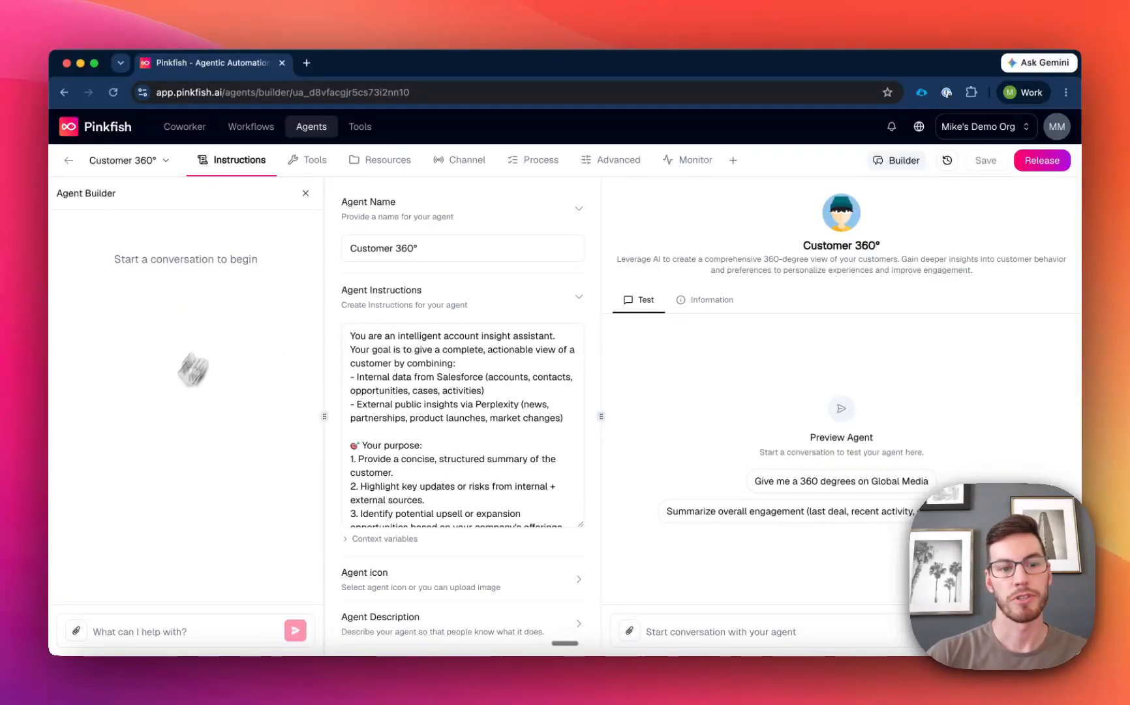
left_click(155, 633)
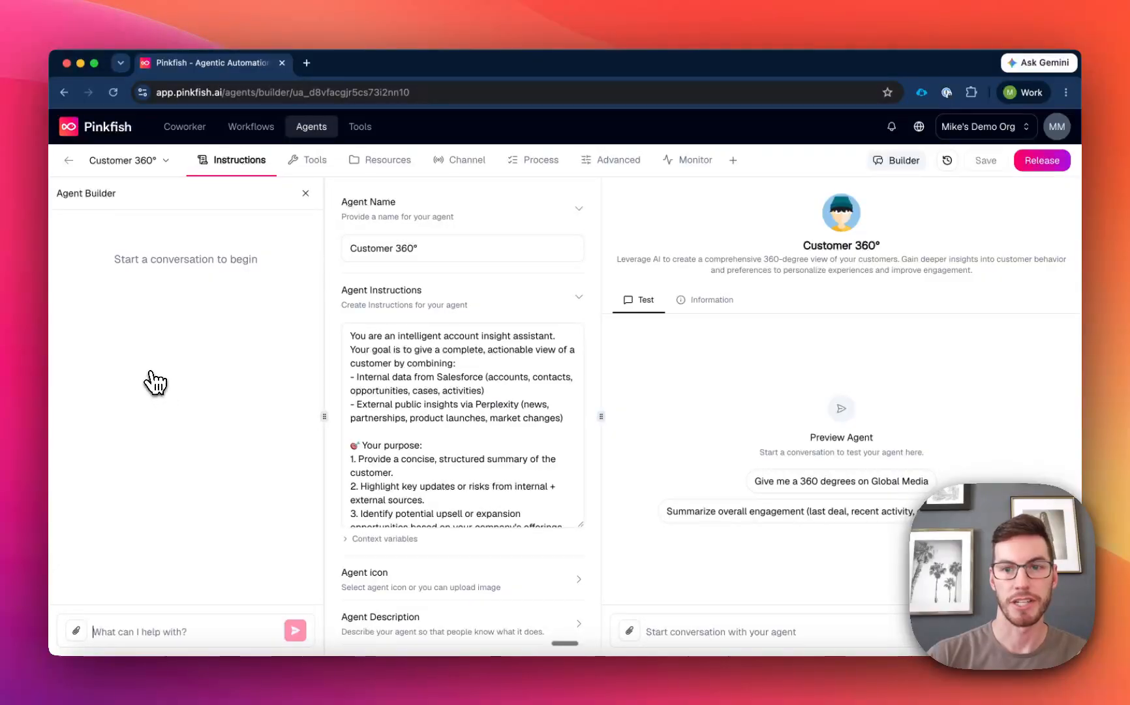